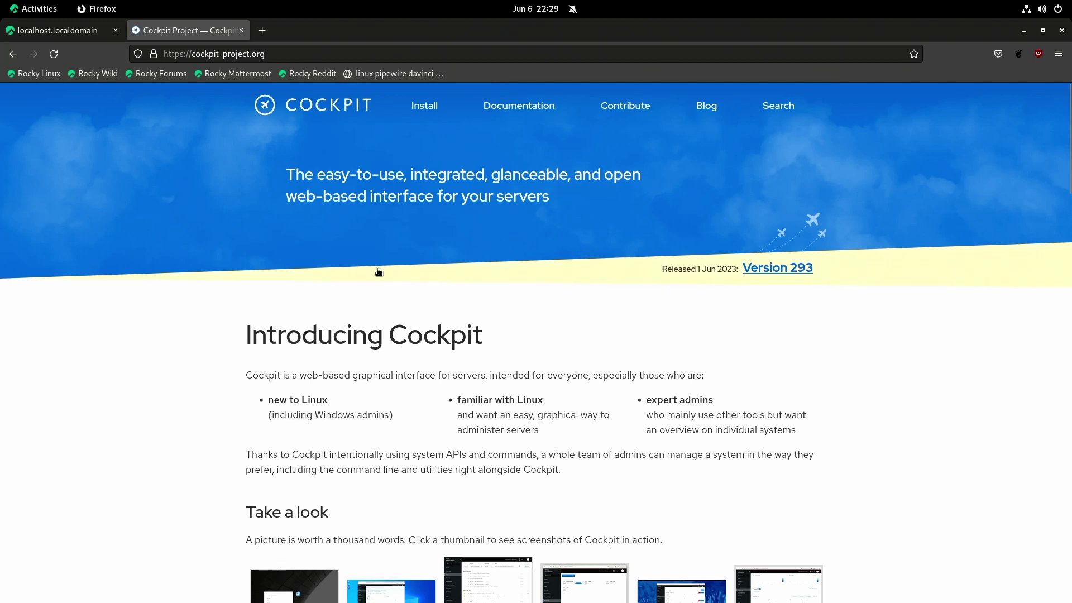
# Step: Scroll the cockpit-project.org homepage down past the feature sections to the distribution logos
pyautogui.scroll(-4, 398, 364)
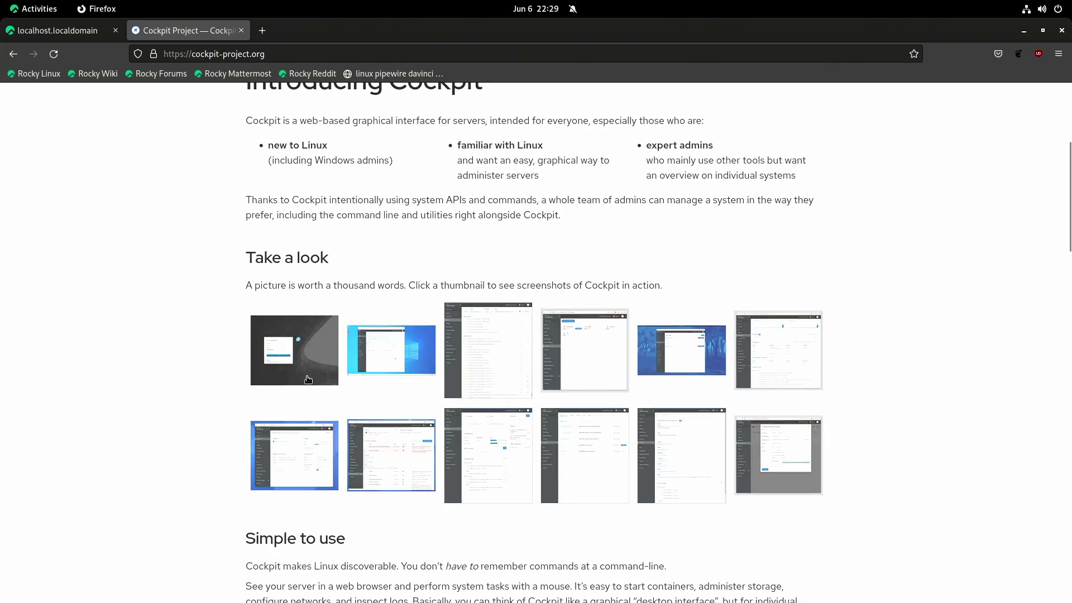
pyautogui.scroll(-6, 440, 316)
pyautogui.scroll(-12, 488, 376)
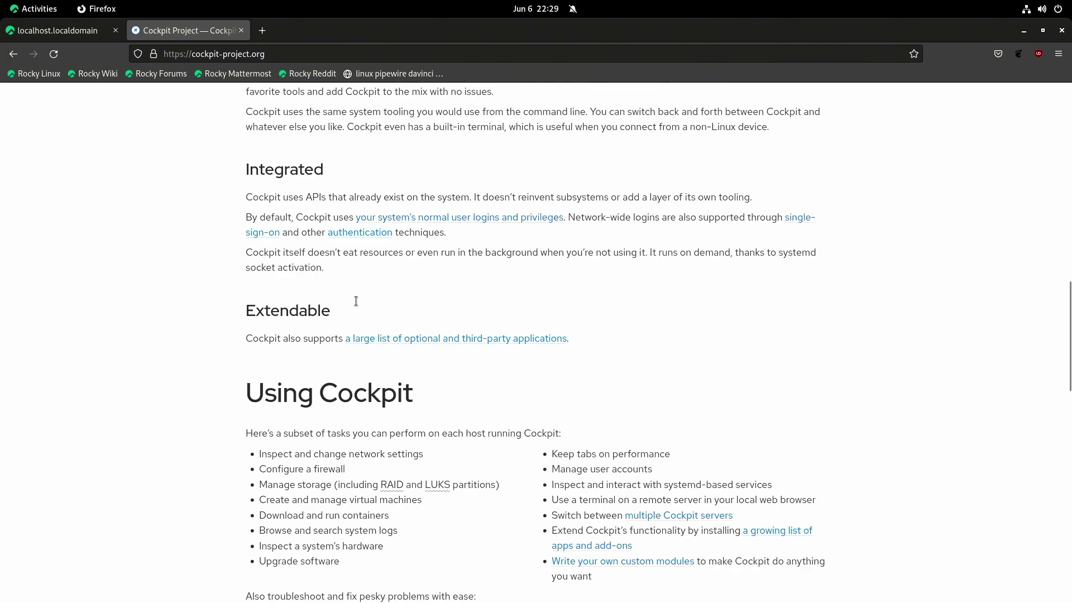
pyautogui.scroll(-3, 357, 251)
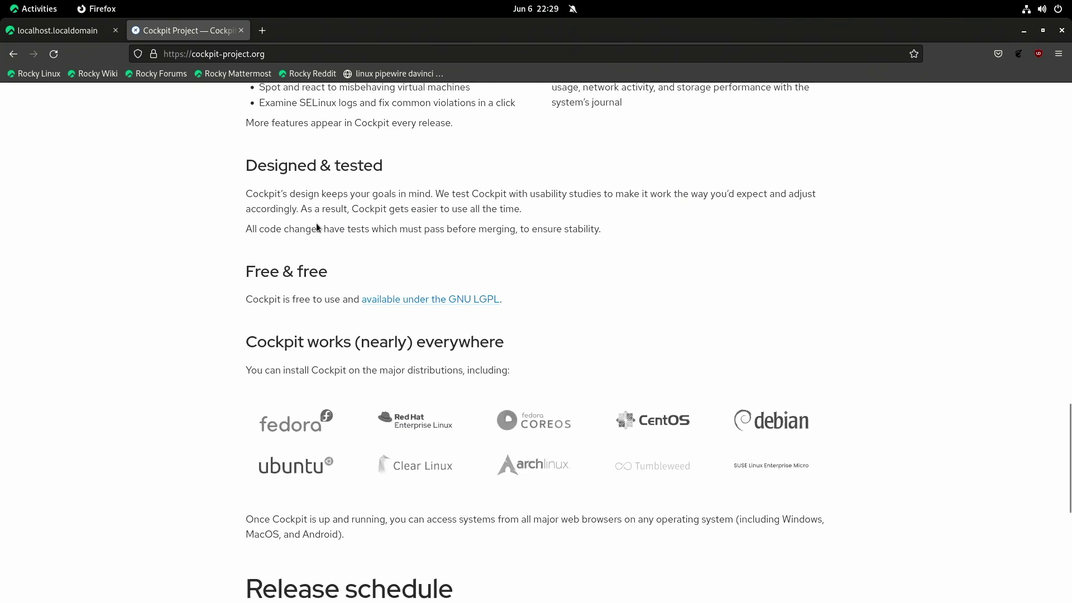
# Step: Log in to Cockpit at localhost:9090 with the saved user name and the account password
pyautogui.click(73, 34)
pyautogui.click(345, 290)
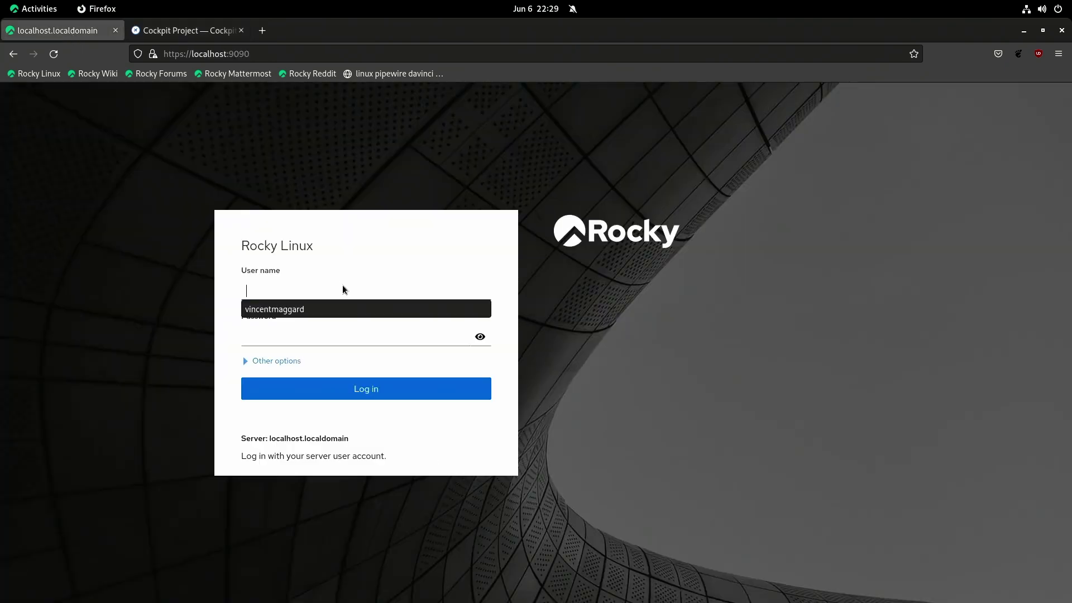
pyautogui.click(354, 306)
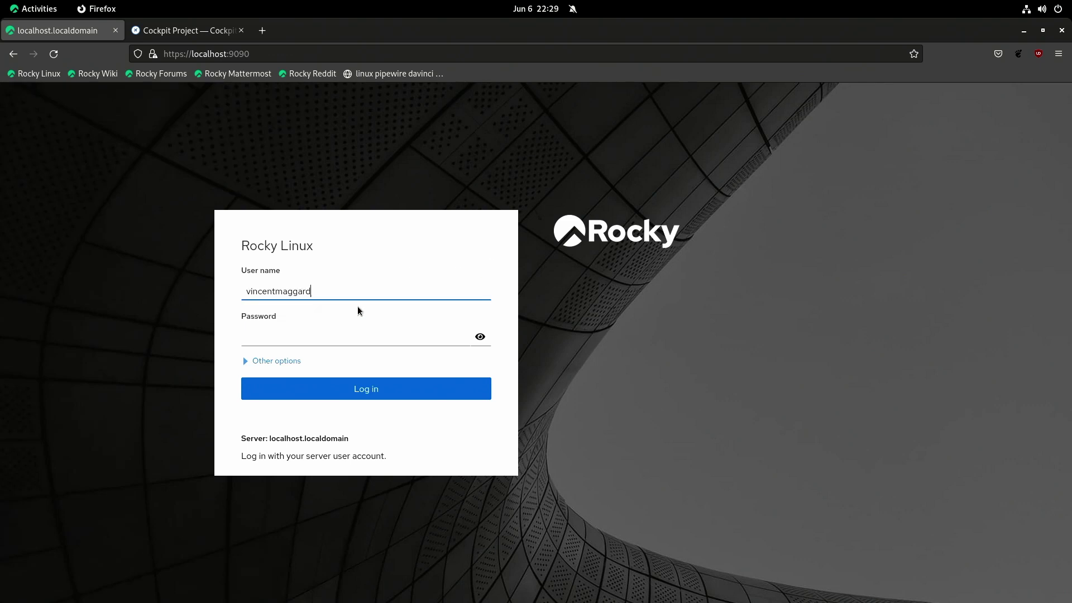
pyautogui.click(330, 336)
pyautogui.write('•')
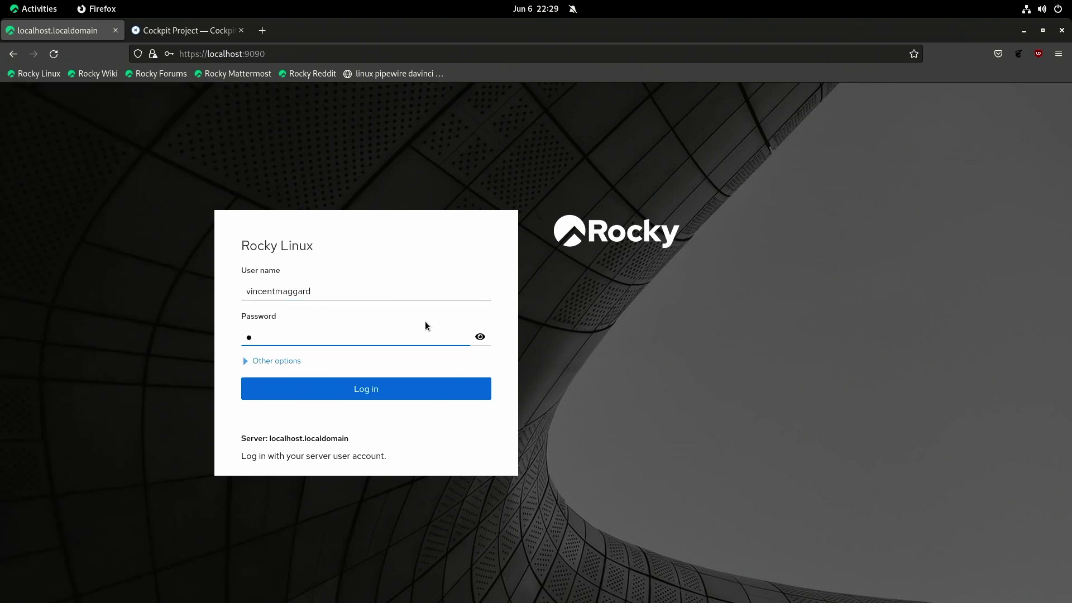
pyautogui.write('•••••')
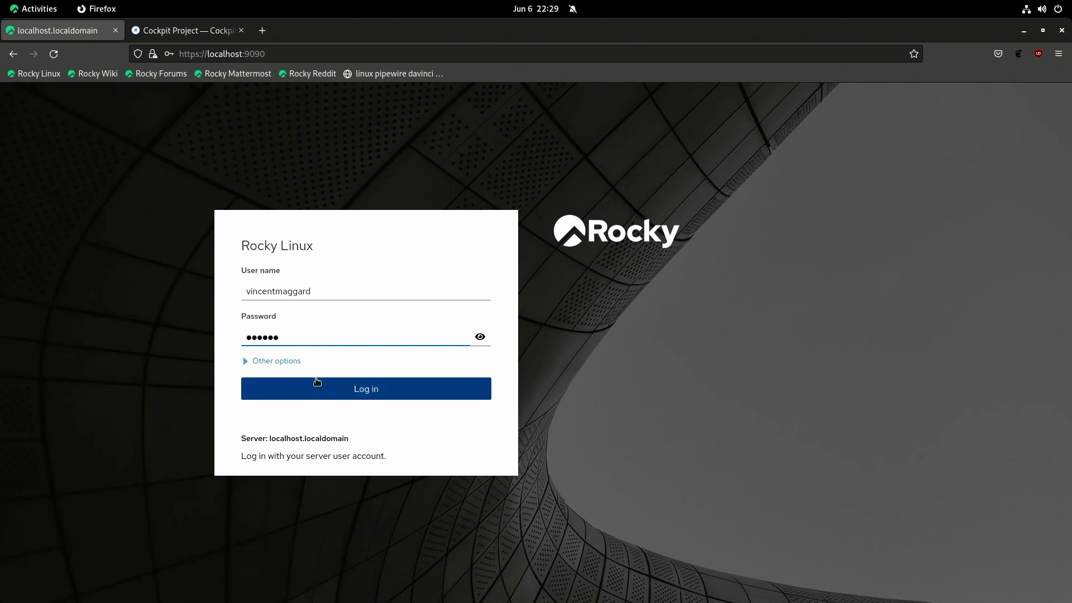
pyautogui.click(313, 384)
pyautogui.click(357, 205)
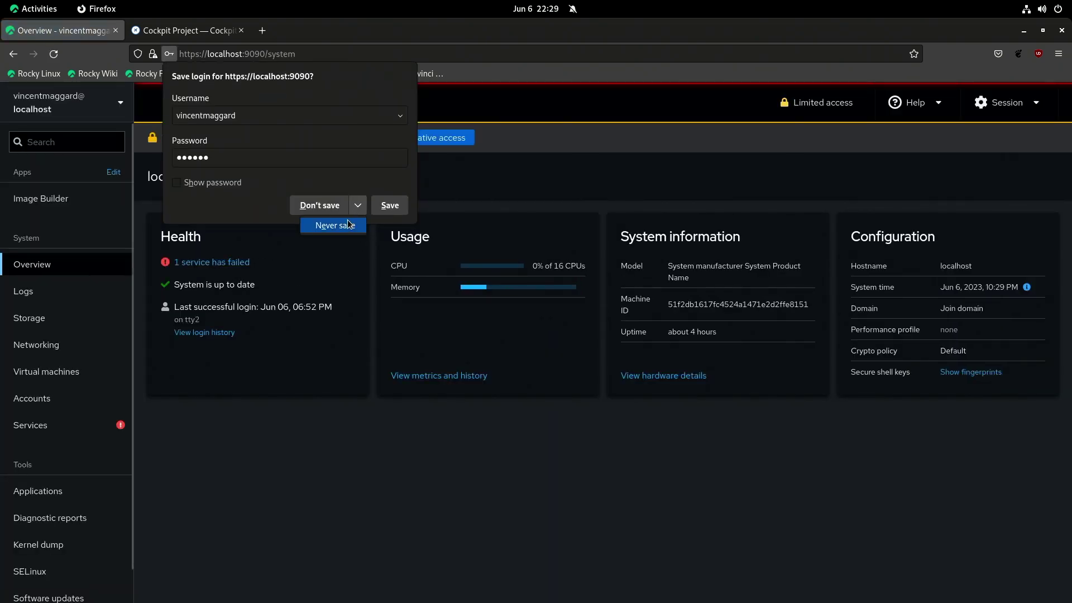
# Step: Decline saving the login, enable administrative access with the account password, then check the failed service
pyautogui.click(348, 229)
pyautogui.click(430, 138)
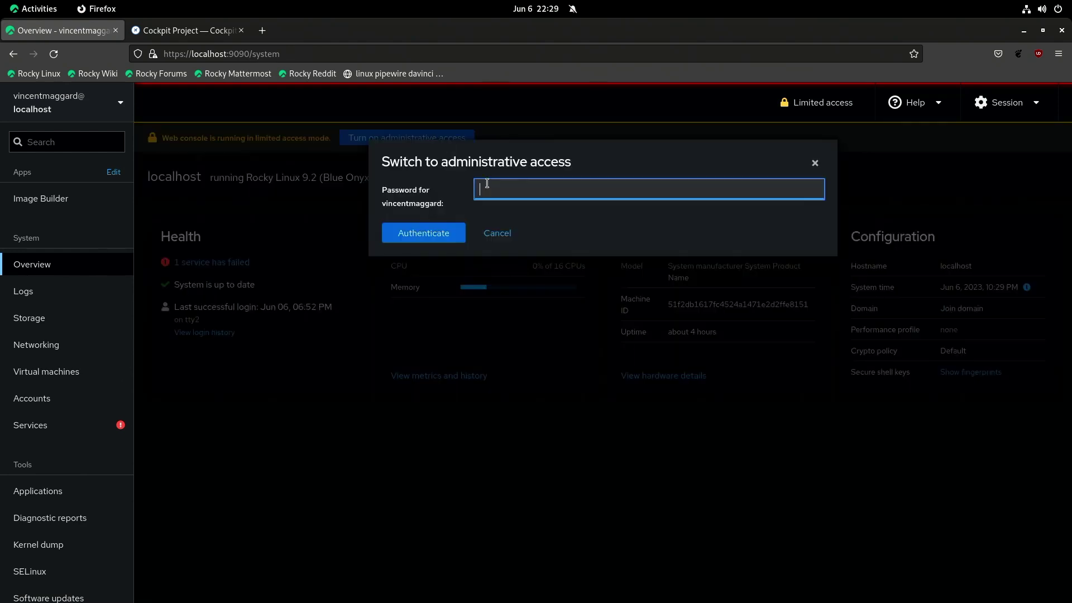
pyautogui.write('••••••••')
pyautogui.press('Return')
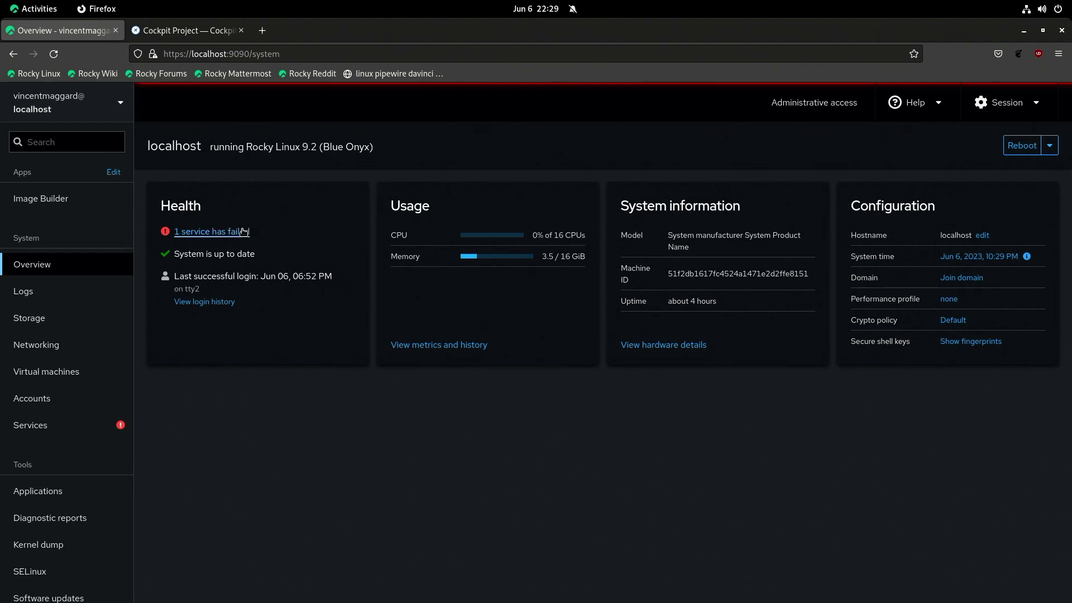
pyautogui.click(212, 232)
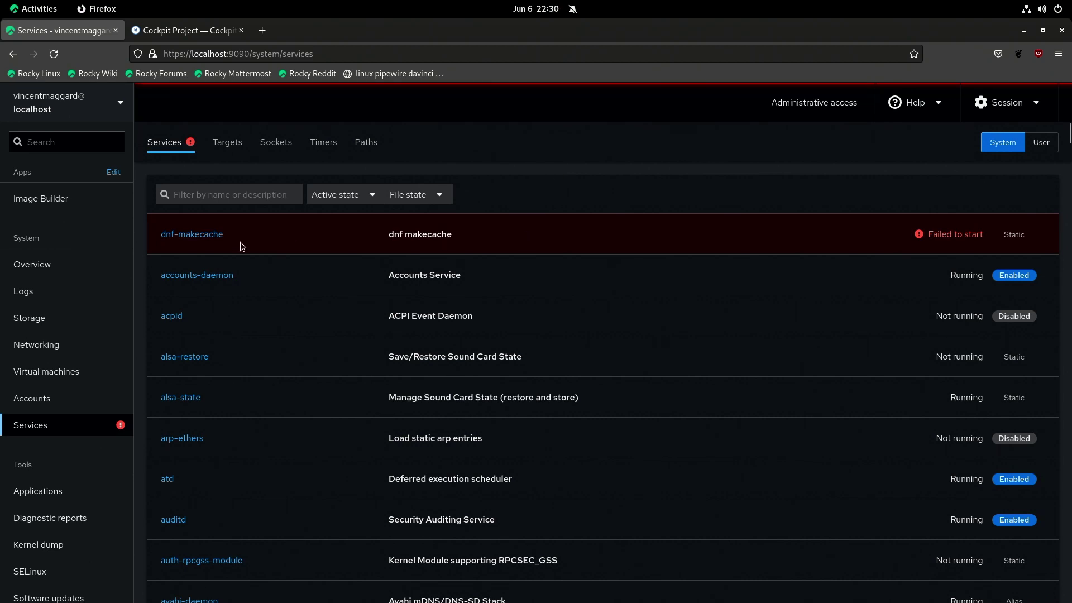
# Step: Restart the failed dnf-makecache service, review the error logs, and return to the Overview page
pyautogui.click(179, 234)
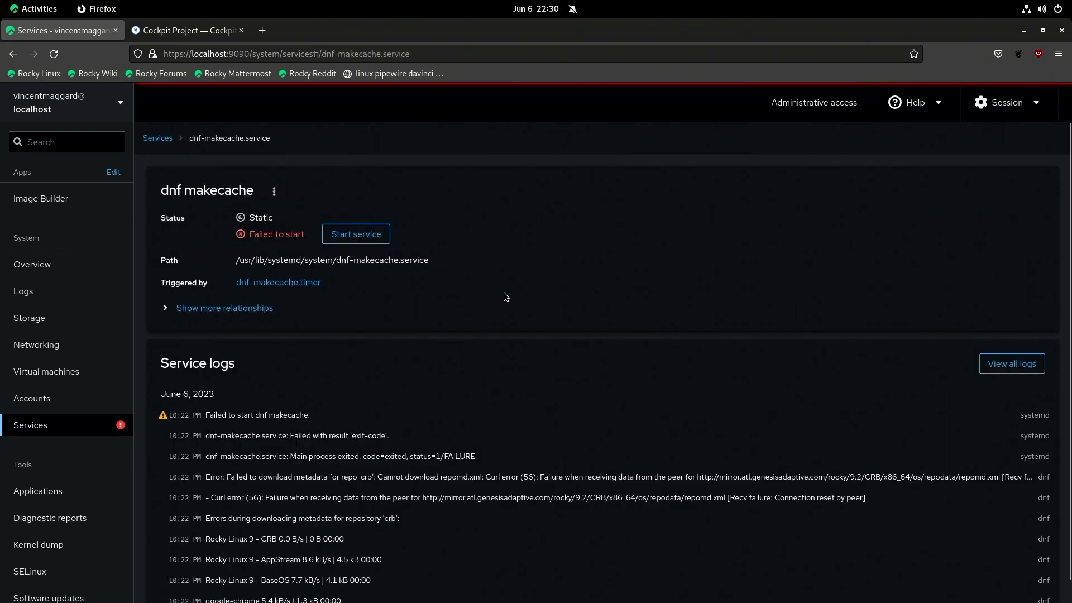
pyautogui.click(355, 234)
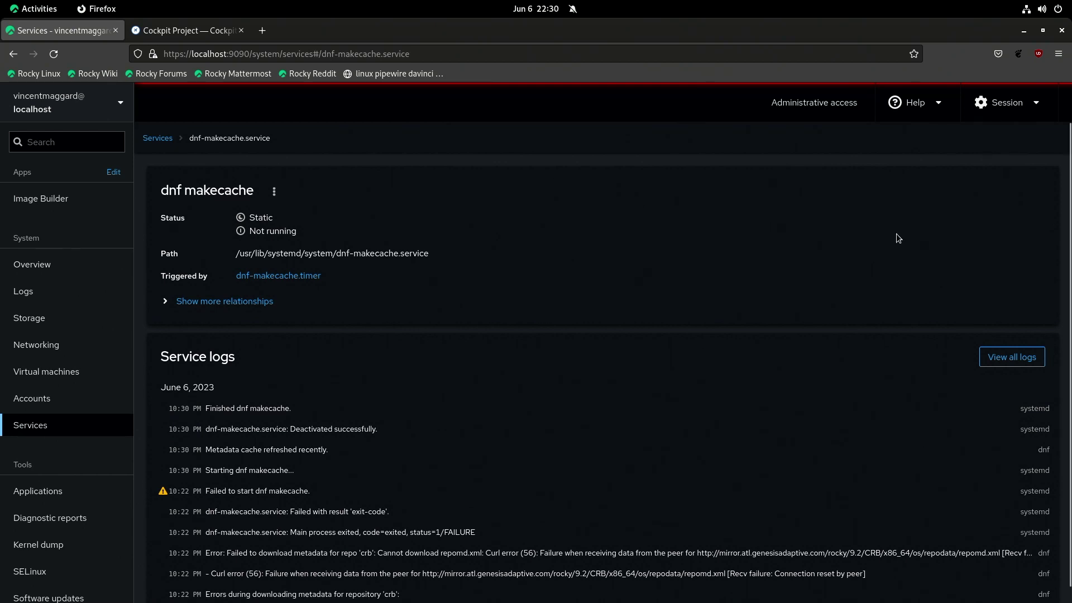
pyautogui.click(53, 290)
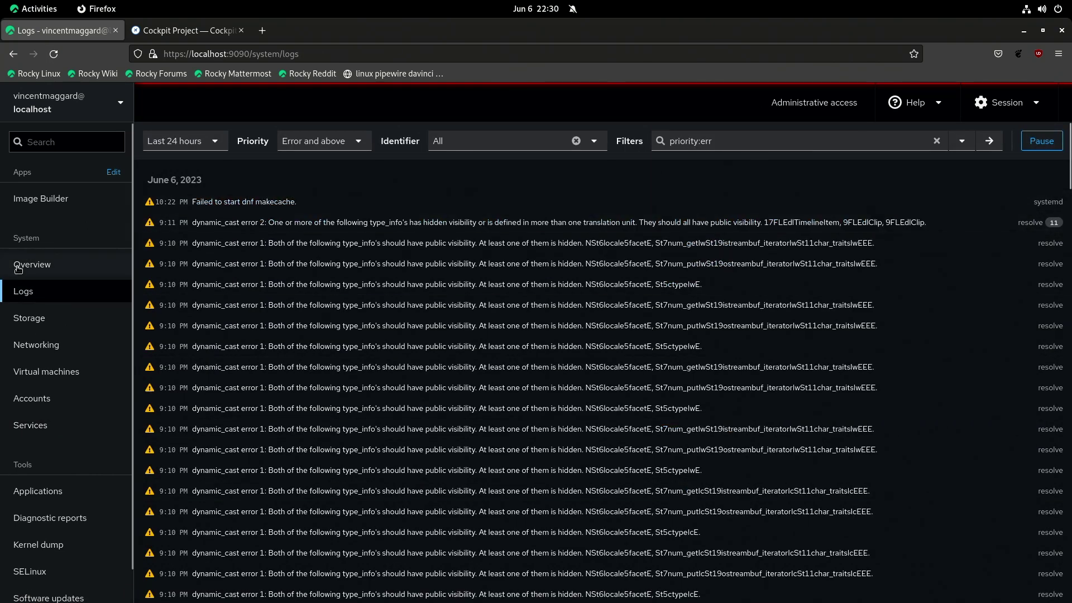
pyautogui.click(68, 265)
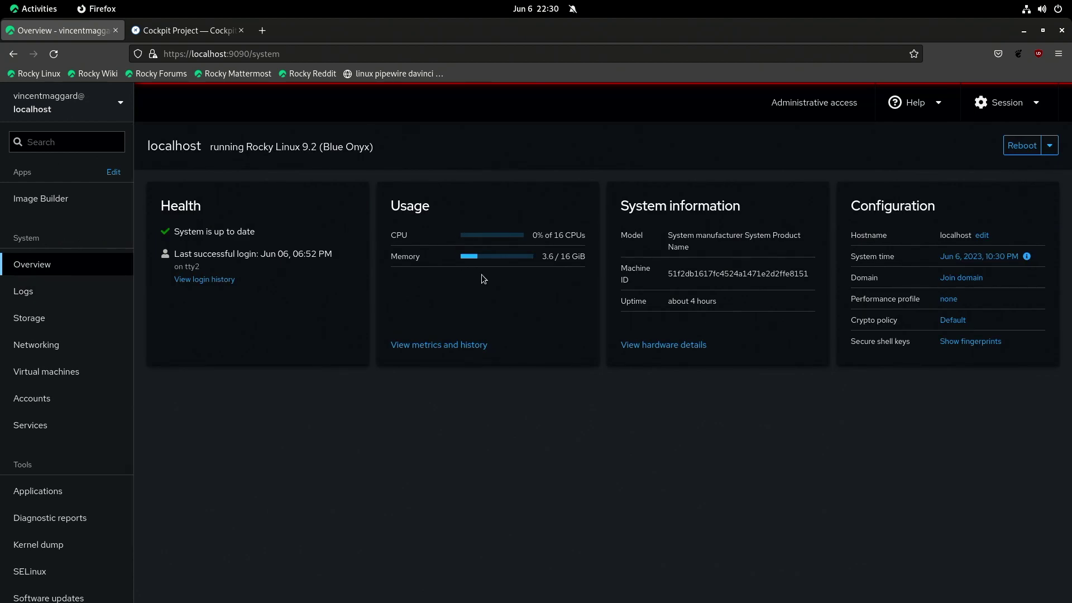
# Step: Open Metrics and history and briefly show the per-core CPU usage list
pyautogui.click(447, 343)
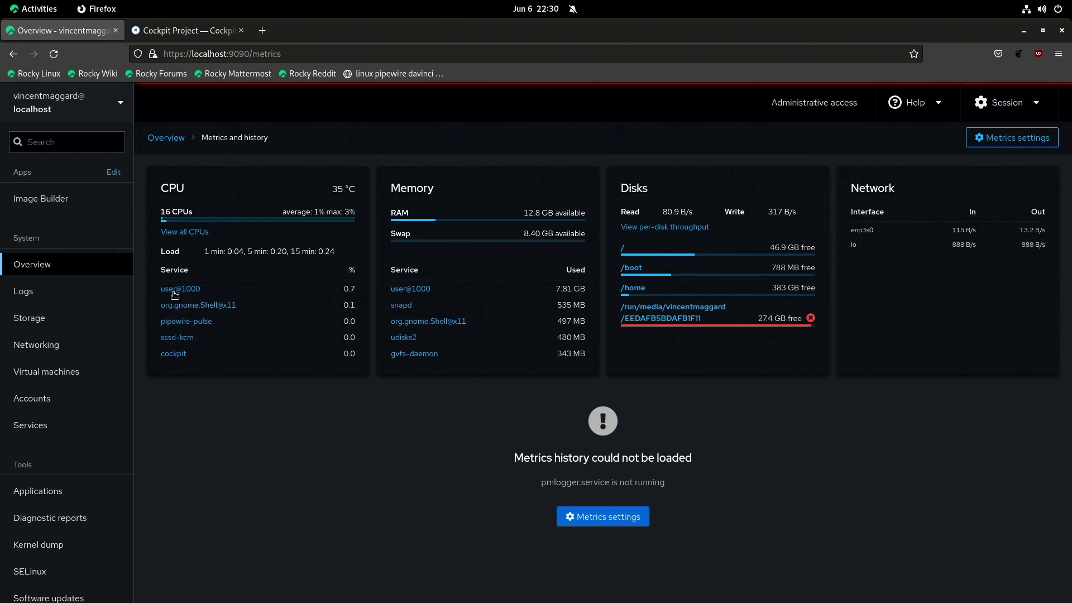
pyautogui.click(203, 232)
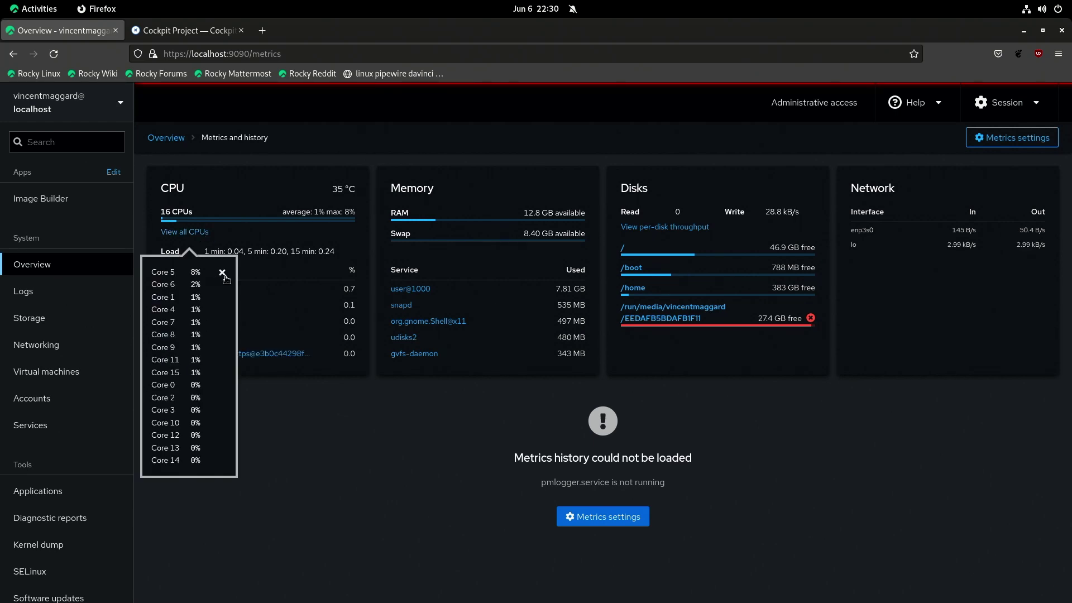
pyautogui.click(222, 272)
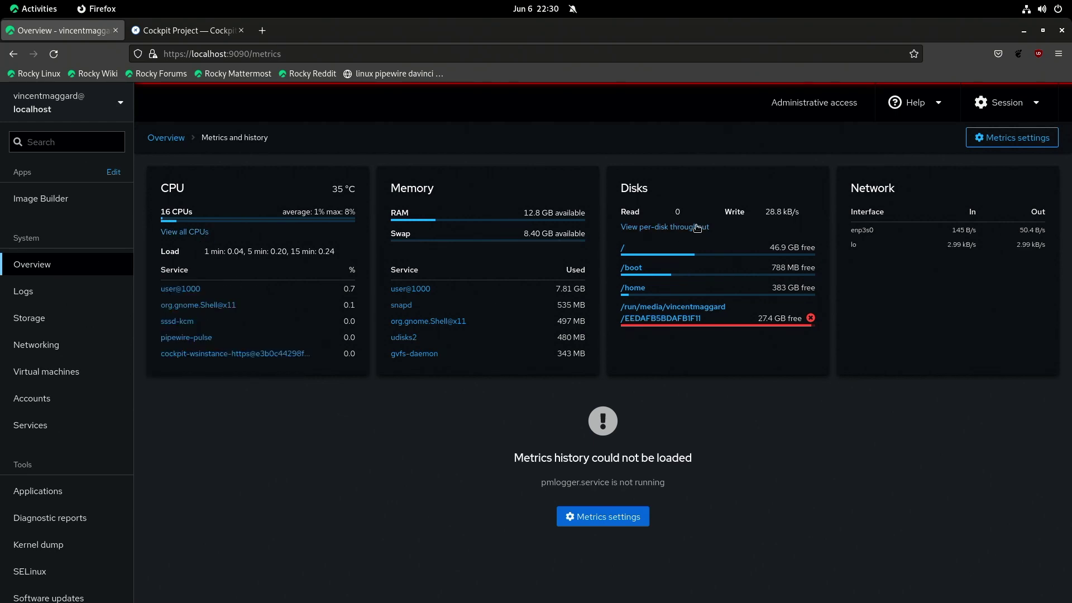
pyautogui.moveTo(508, 218)
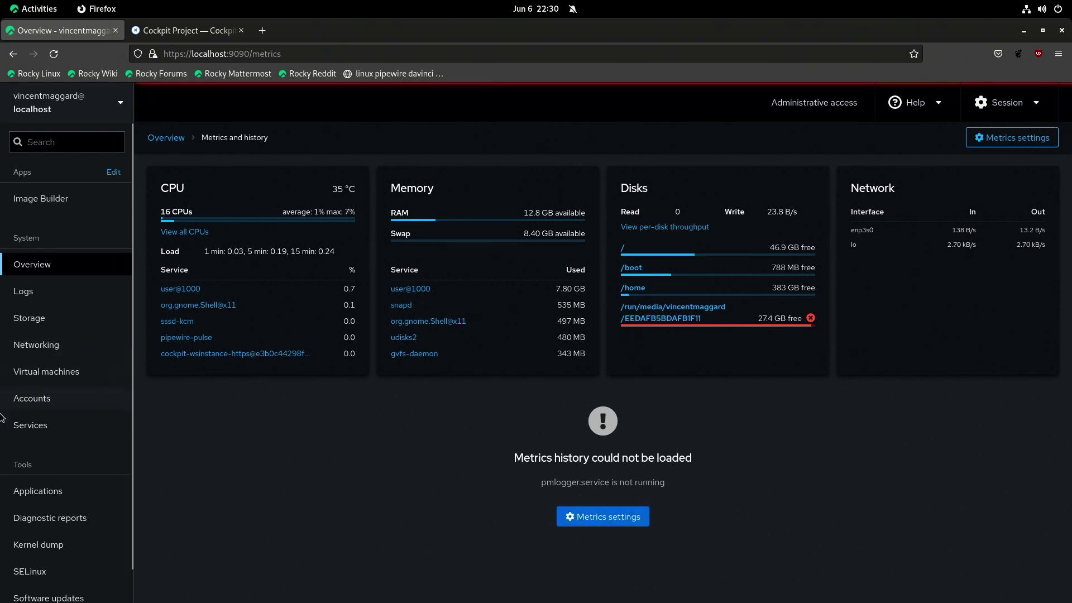
# Step: Start a new user account named testuser from the Accounts page
pyautogui.click(26, 396)
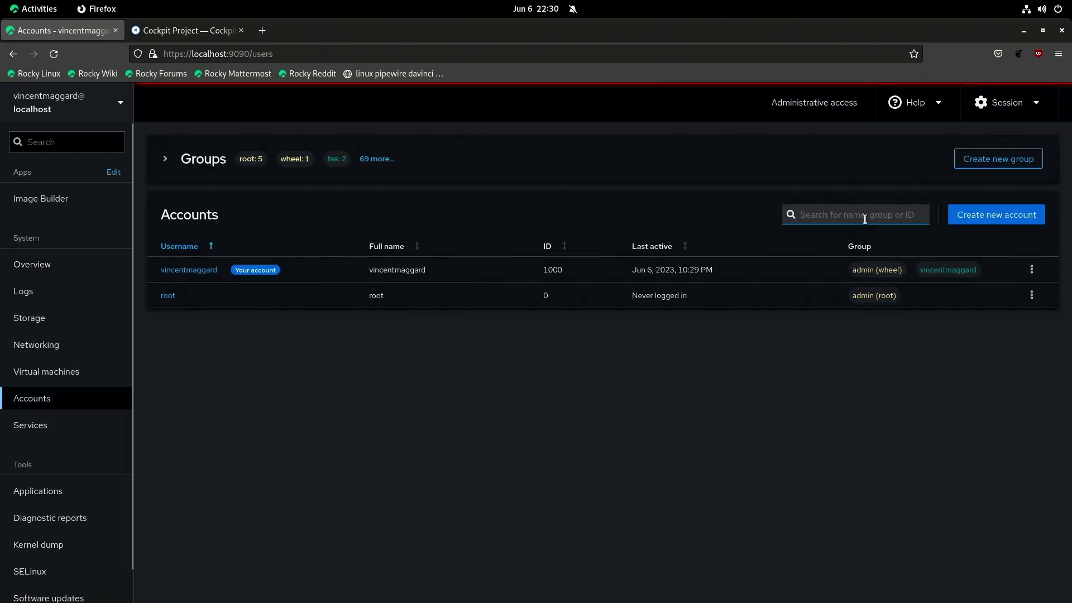
pyautogui.click(996, 215)
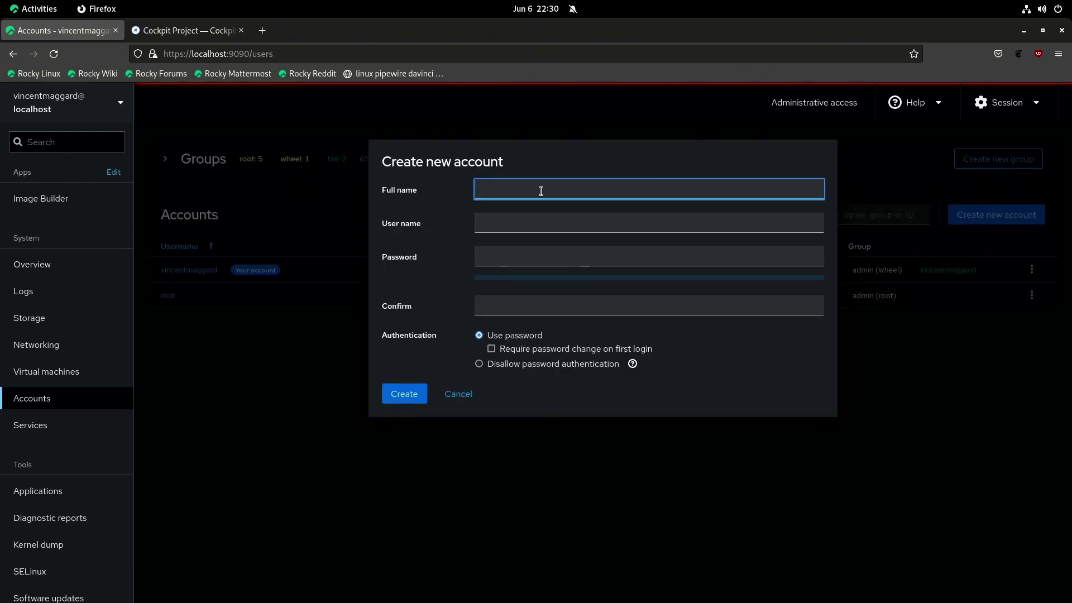
pyautogui.write('testuser')
# Step: Enter and confirm a short password, require a change at first login, and try creating it
pyautogui.click(529, 249)
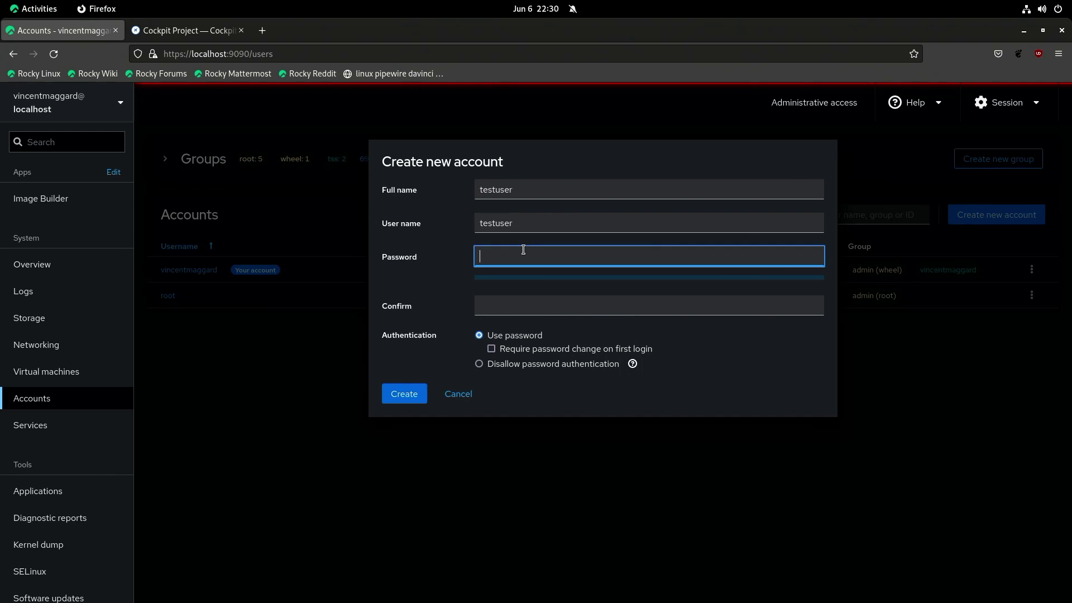
pyautogui.write('123456')
pyautogui.click(547, 306)
pyautogui.write('12')
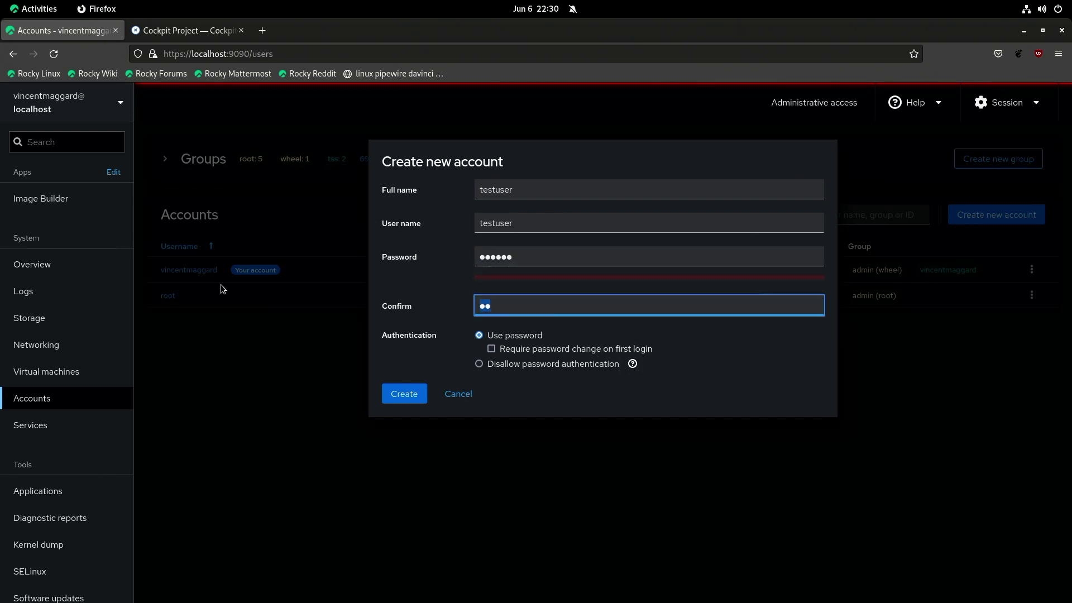
pyautogui.press('BackSpace')
pyautogui.write('23456')
pyautogui.click(416, 365)
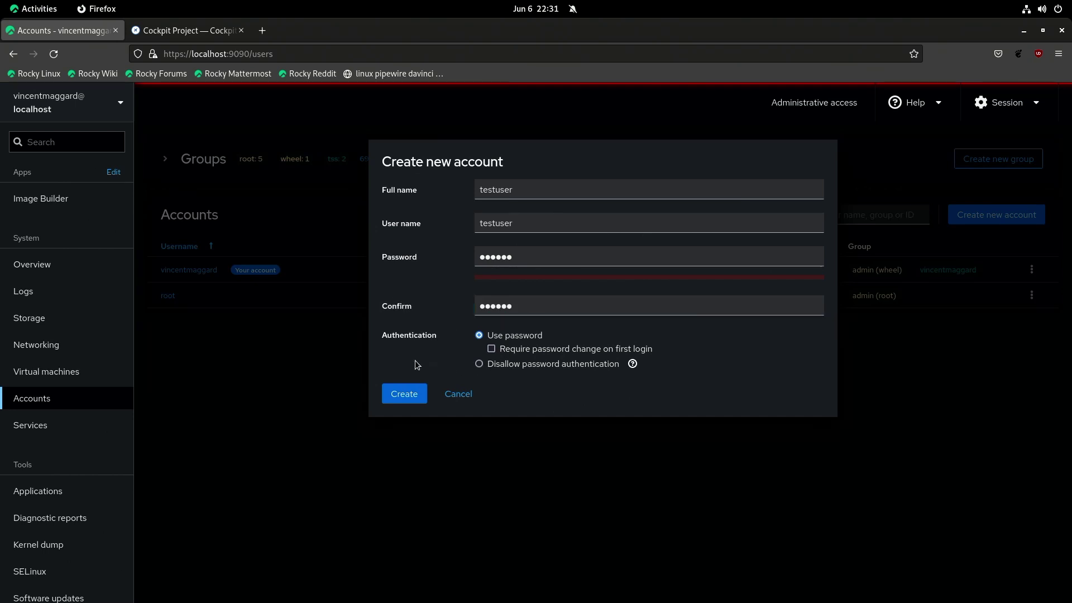
pyautogui.click(498, 351)
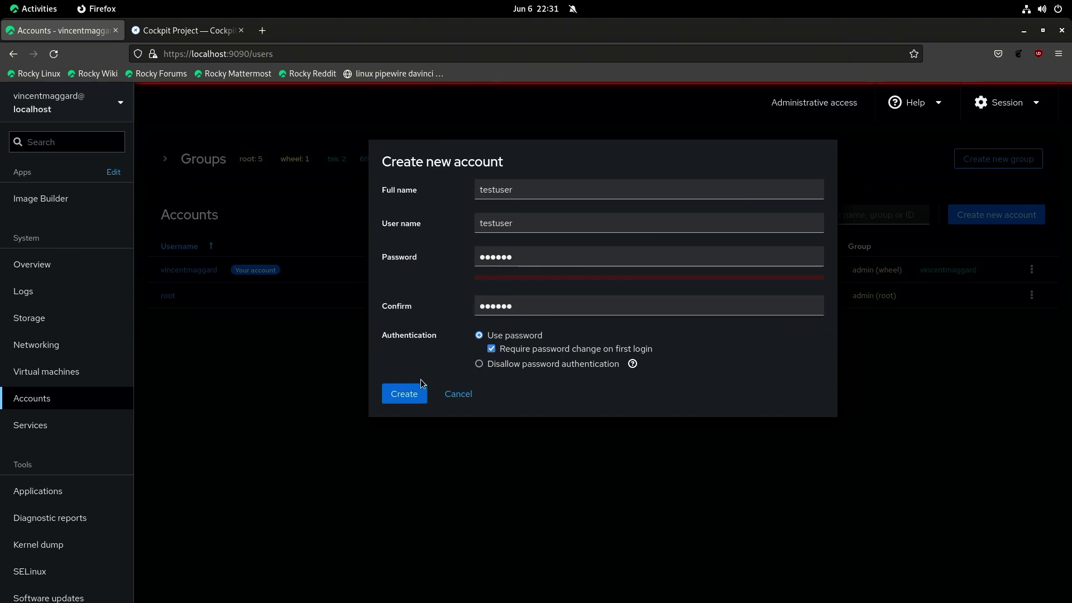
pyautogui.click(410, 393)
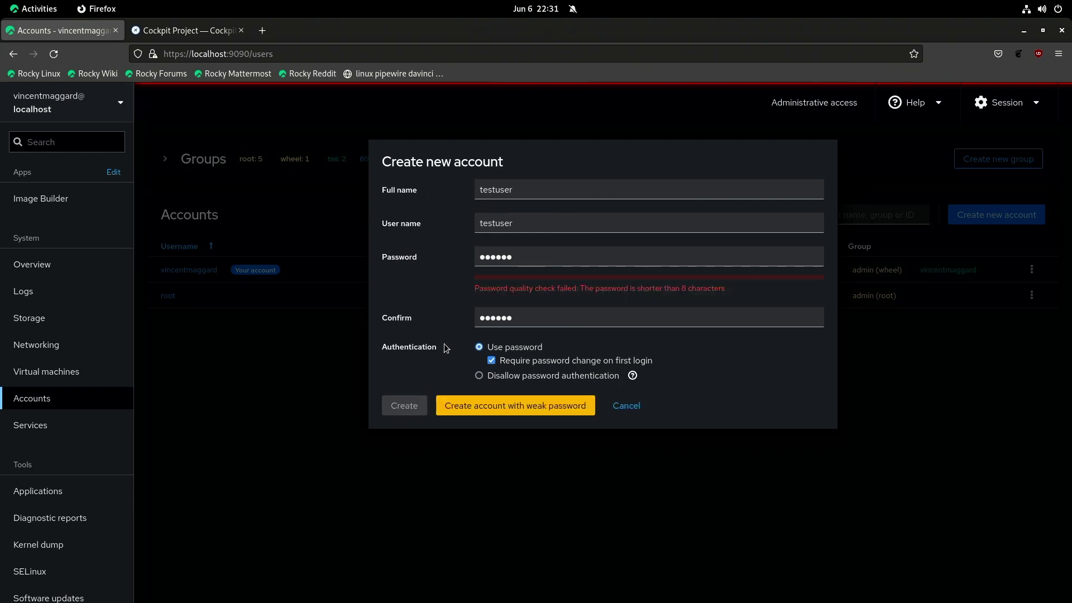
# Step: Replace the password with a longer one, type a confirmation, and retry creating the account
pyautogui.doubleClick(539, 247)
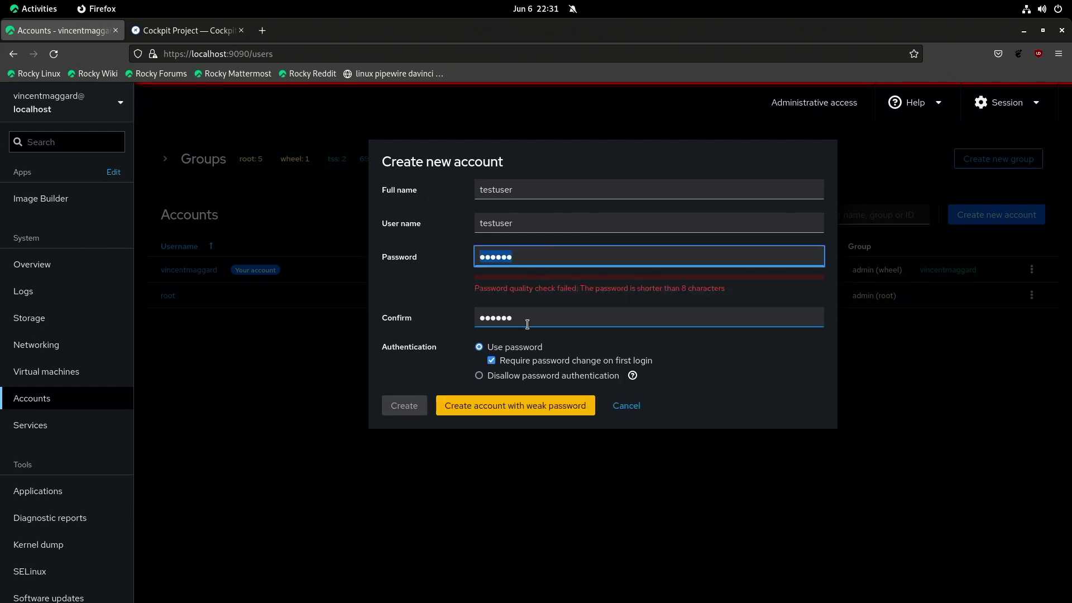
pyautogui.write('a')
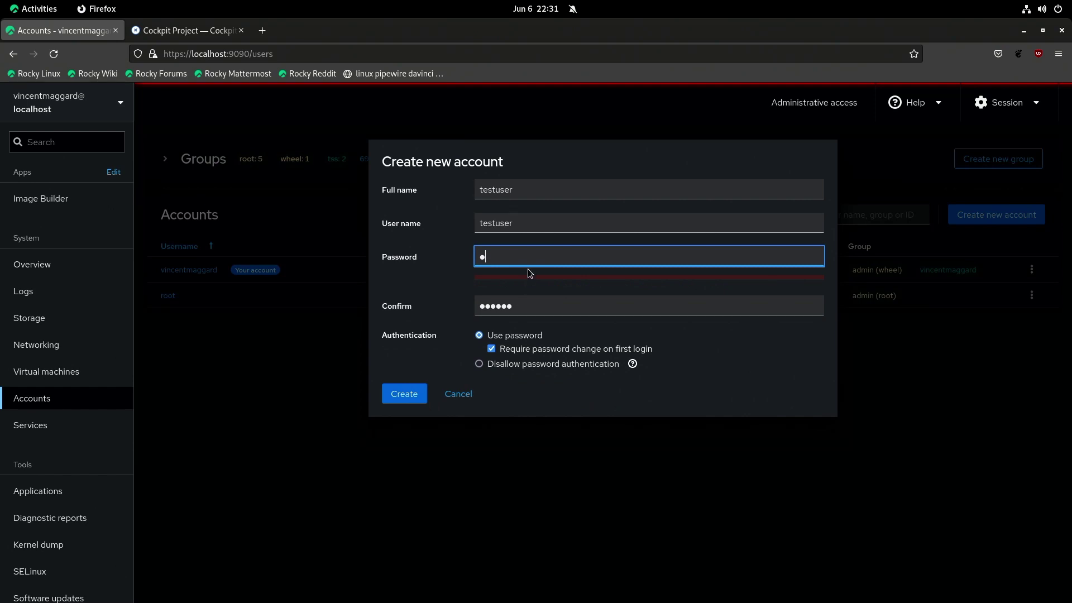
pyautogui.write('bcdefghijkl')
pyautogui.press('Tab')
pyautogui.write('abcd')
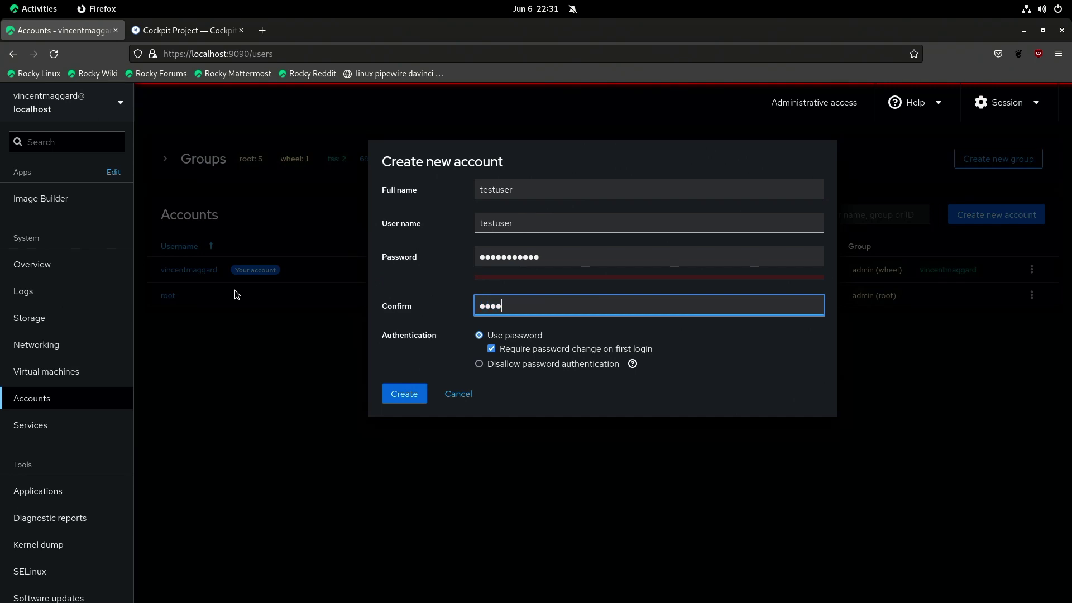
pyautogui.write('efghijk')
pyautogui.click(406, 393)
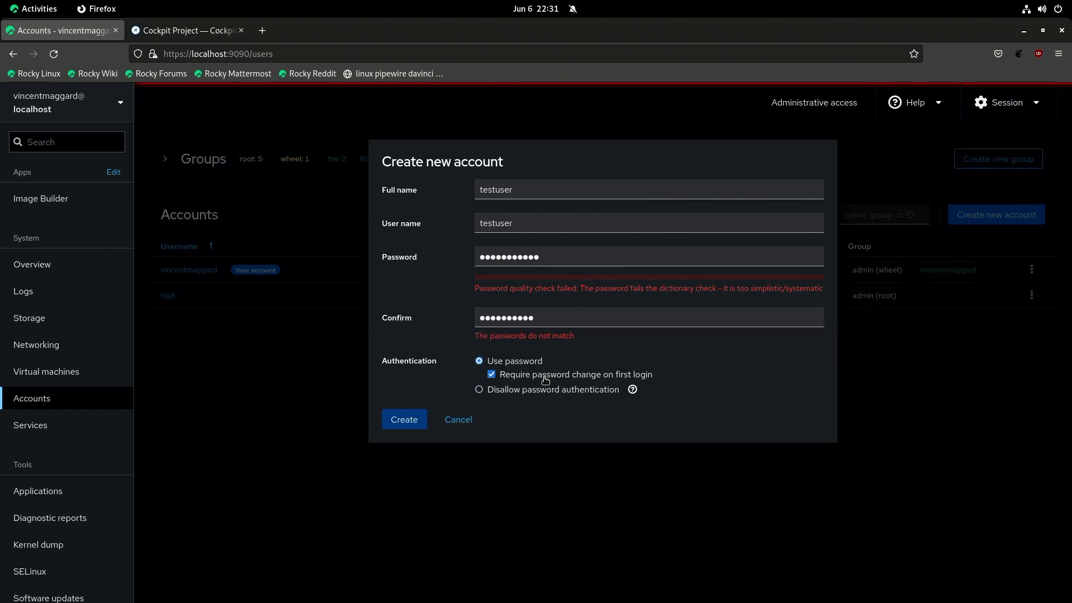
# Step: Disallow password authentication, clear both password fields, and create testuser despite the weak-password warning
pyautogui.click(528, 398)
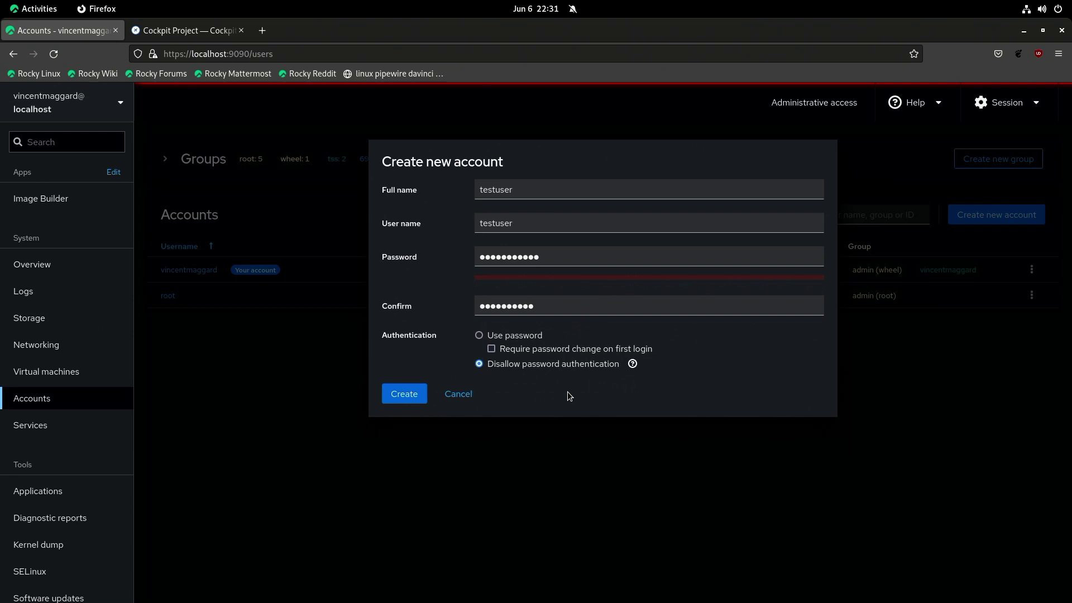
pyautogui.click(424, 395)
pyautogui.click(569, 312)
pyautogui.hotkey('ctrl', 'a')
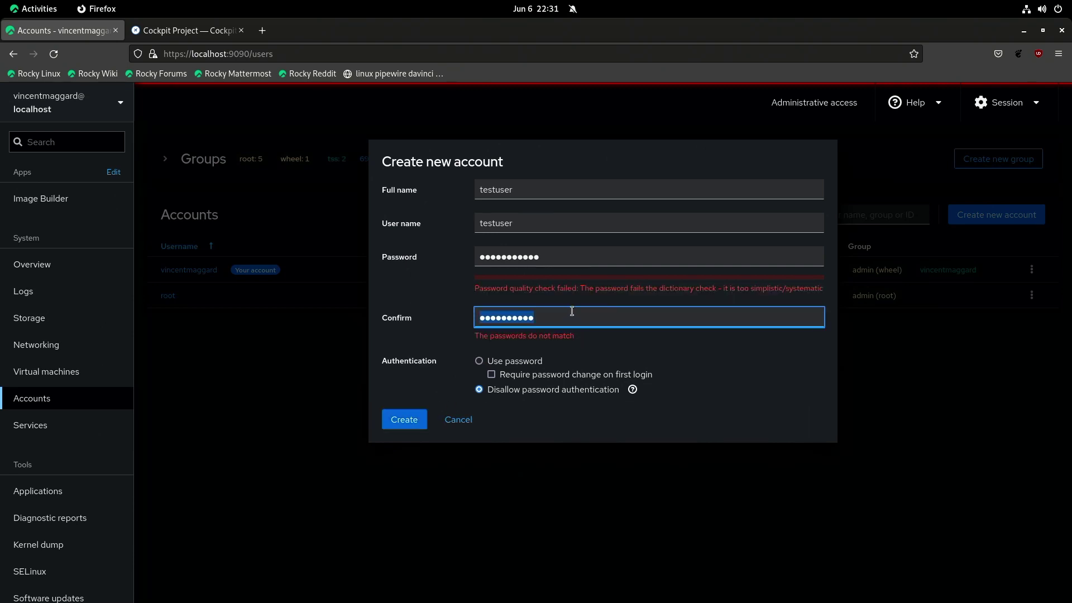
pyautogui.press('BackSpace')
pyautogui.click(560, 257)
pyautogui.hotkey('ctrl', 'a')
pyautogui.press('BackSpace')
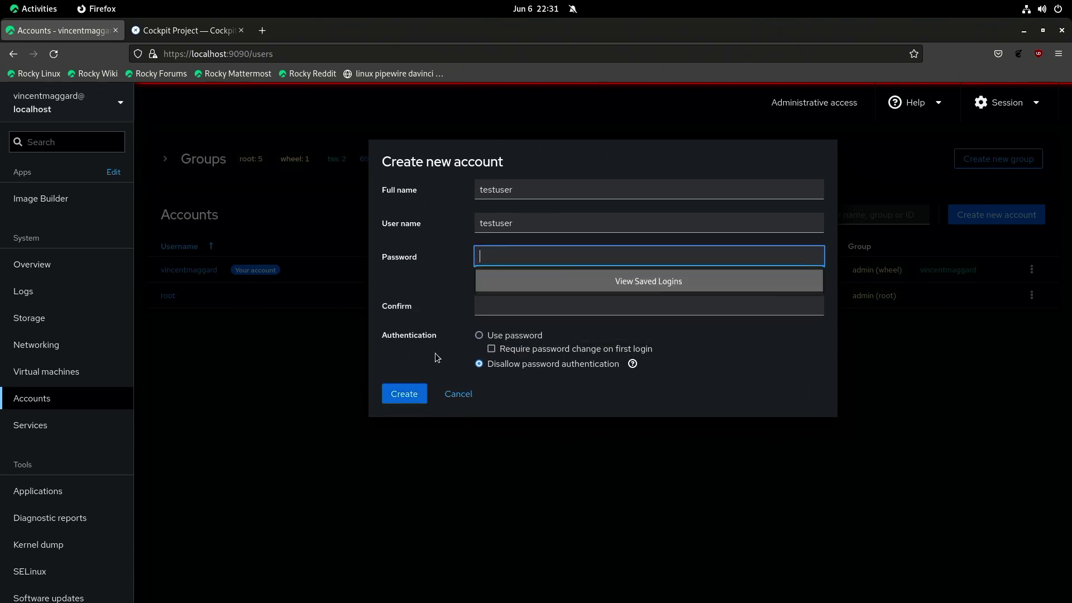
pyautogui.click(413, 395)
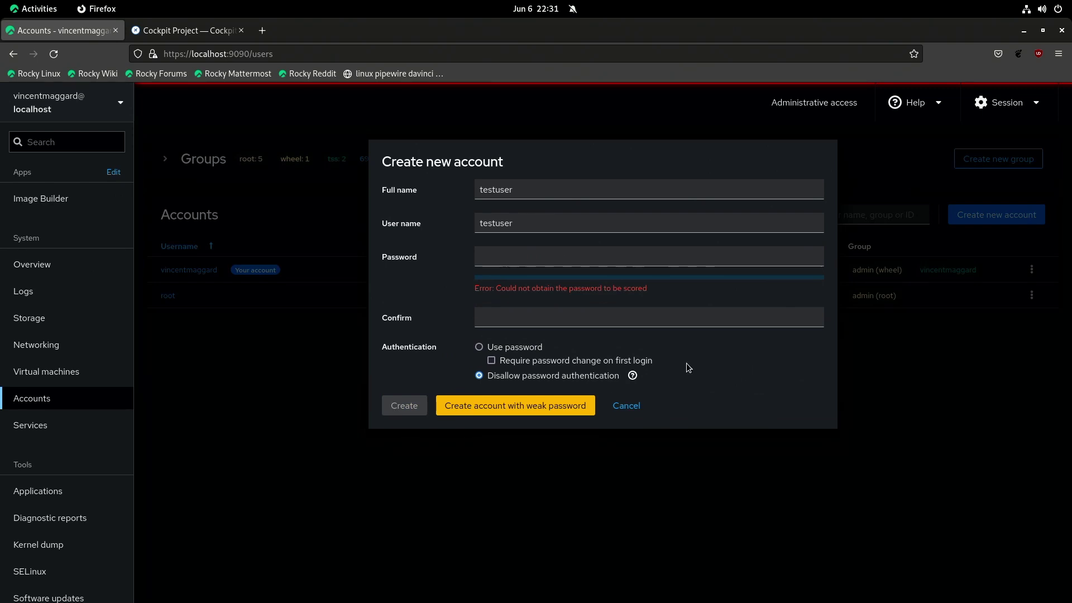
pyautogui.click(550, 412)
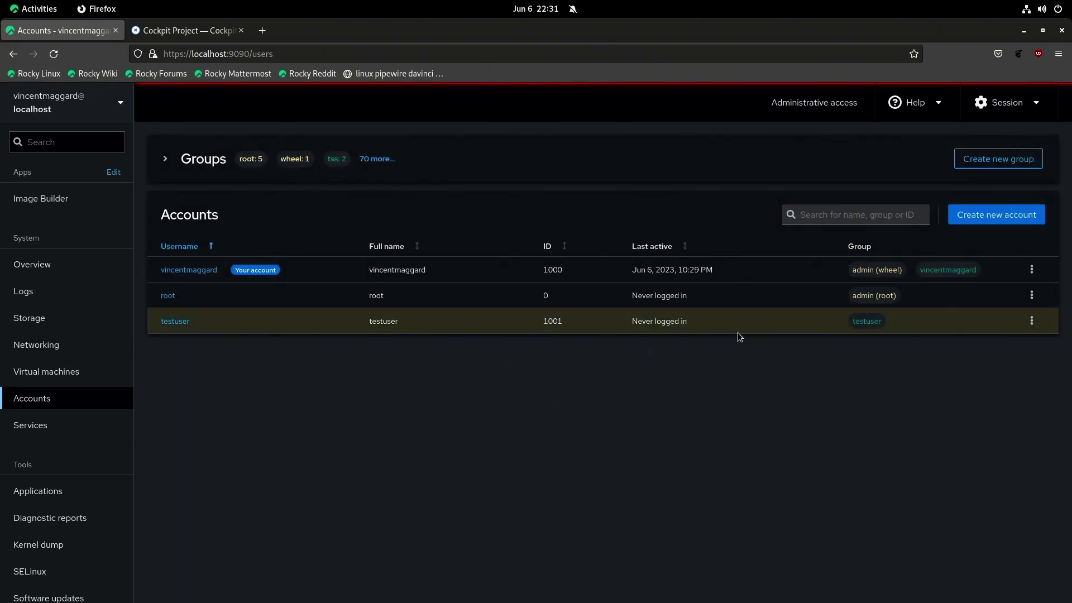
# Step: Delete the testuser account along with its files
pyautogui.click(1031, 320)
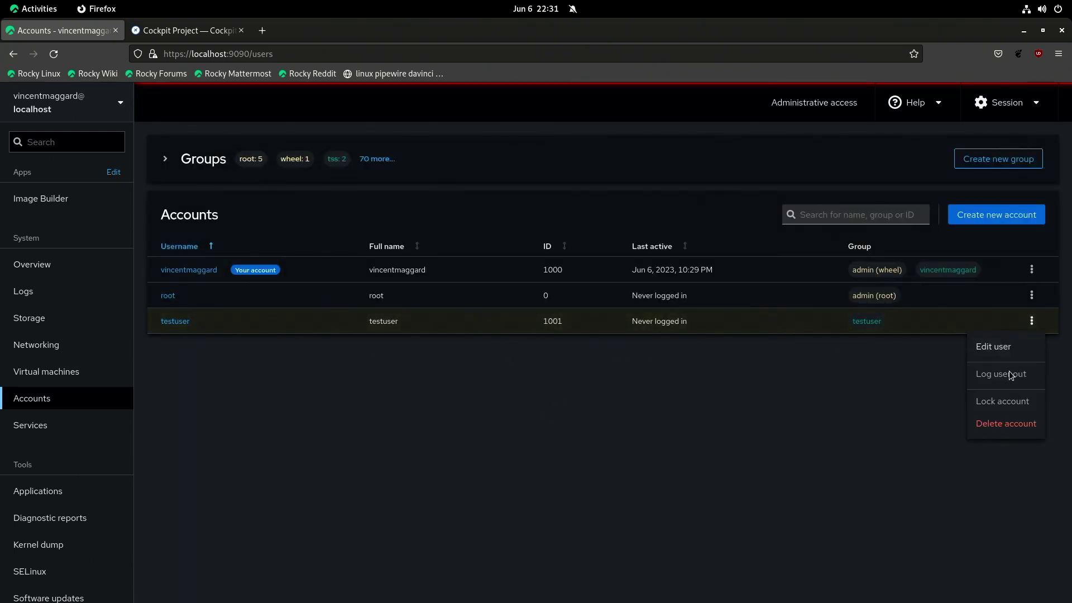
pyautogui.click(1002, 425)
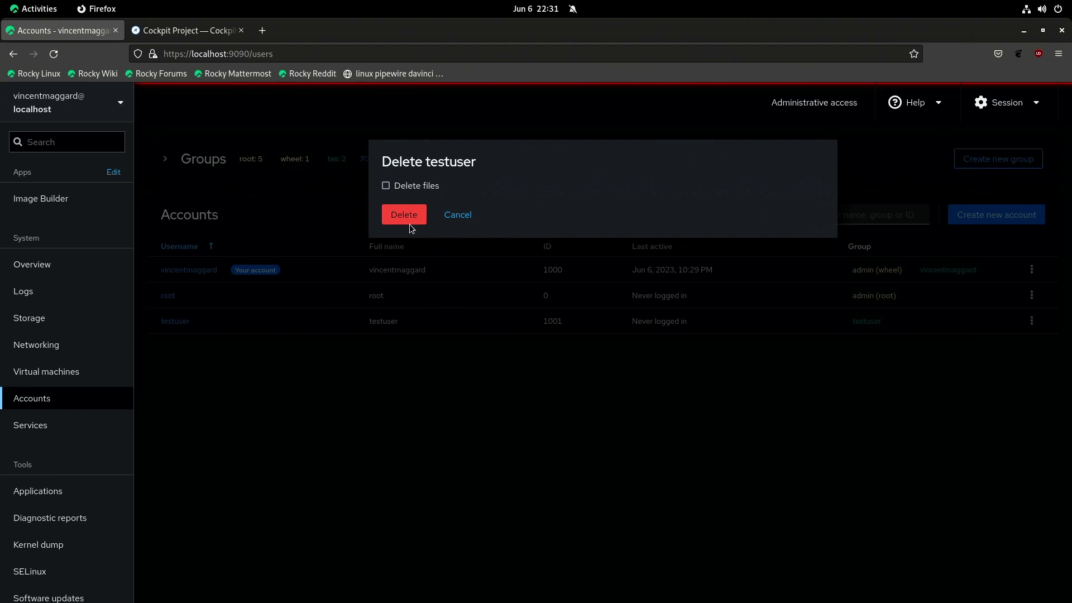
pyautogui.click(387, 186)
pyautogui.click(403, 215)
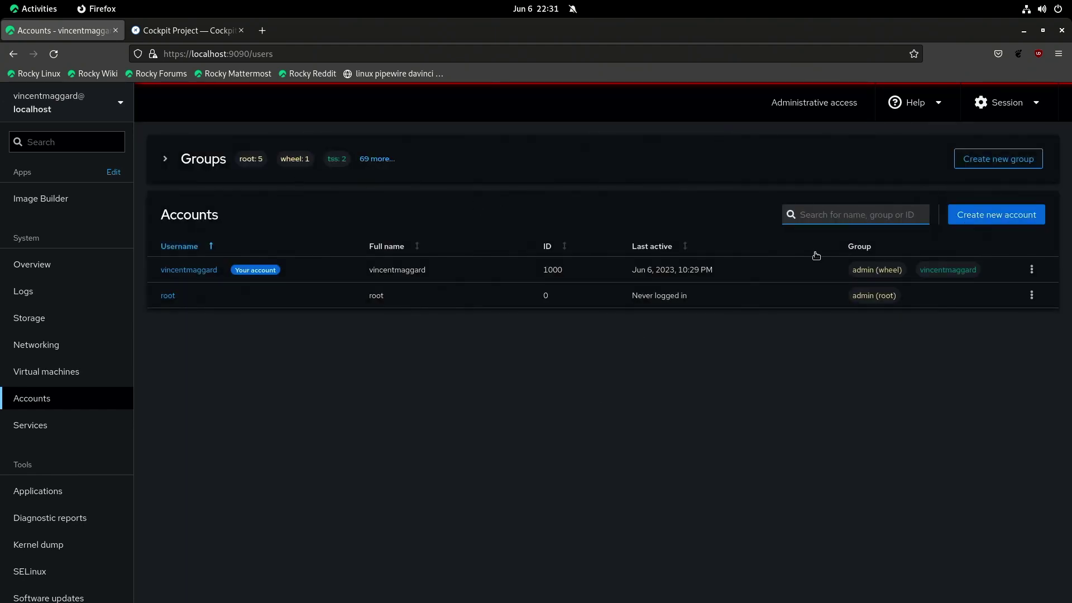
# Step: Cancel a new group dialog, glance at Services and Accounts, then go to Networking
pyautogui.click(980, 161)
pyautogui.click(474, 257)
pyautogui.click(70, 430)
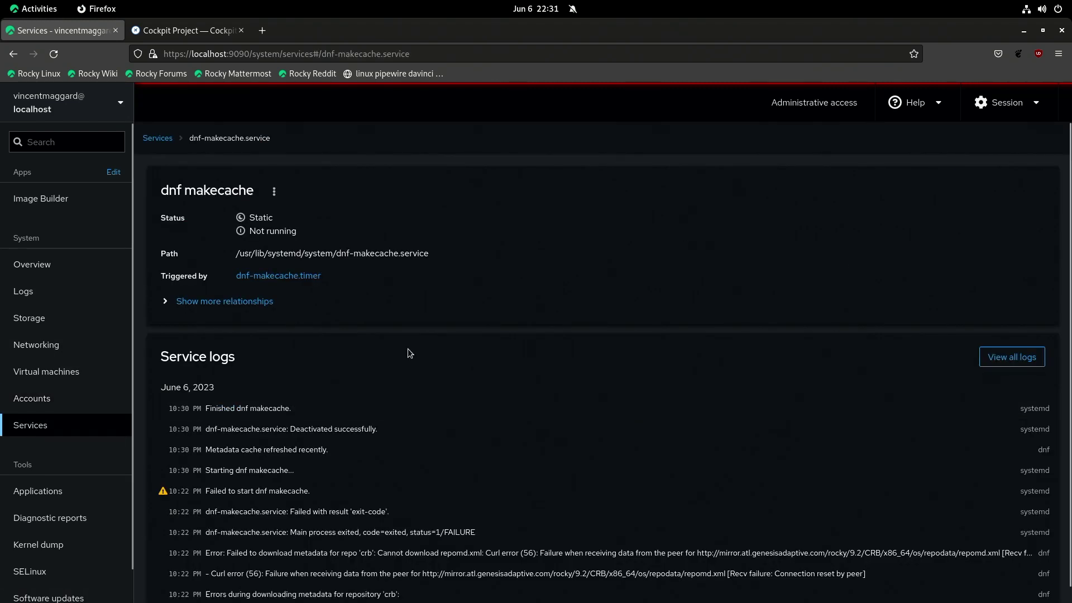
pyautogui.click(60, 396)
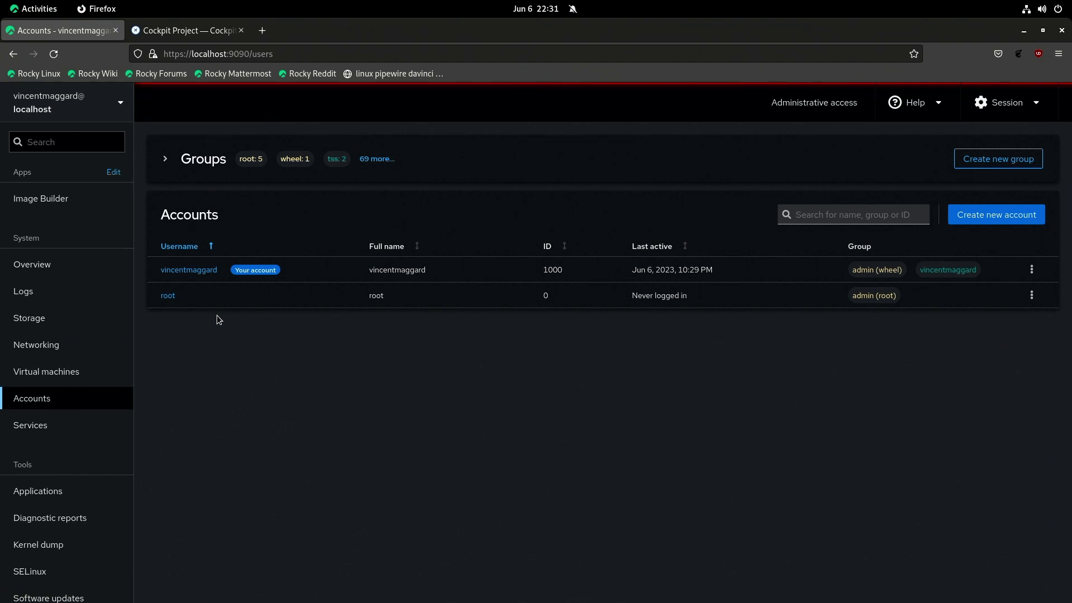
pyautogui.click(70, 354)
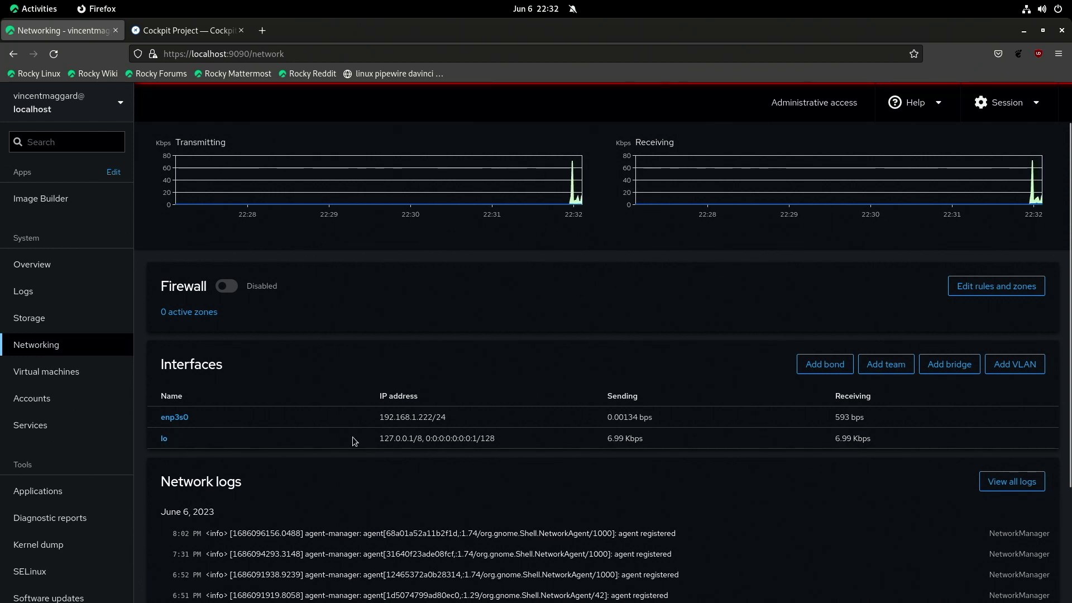
# Step: Inspect the enp3s0 interface details and its IPv4 settings, closing them without saving
pyautogui.click(185, 418)
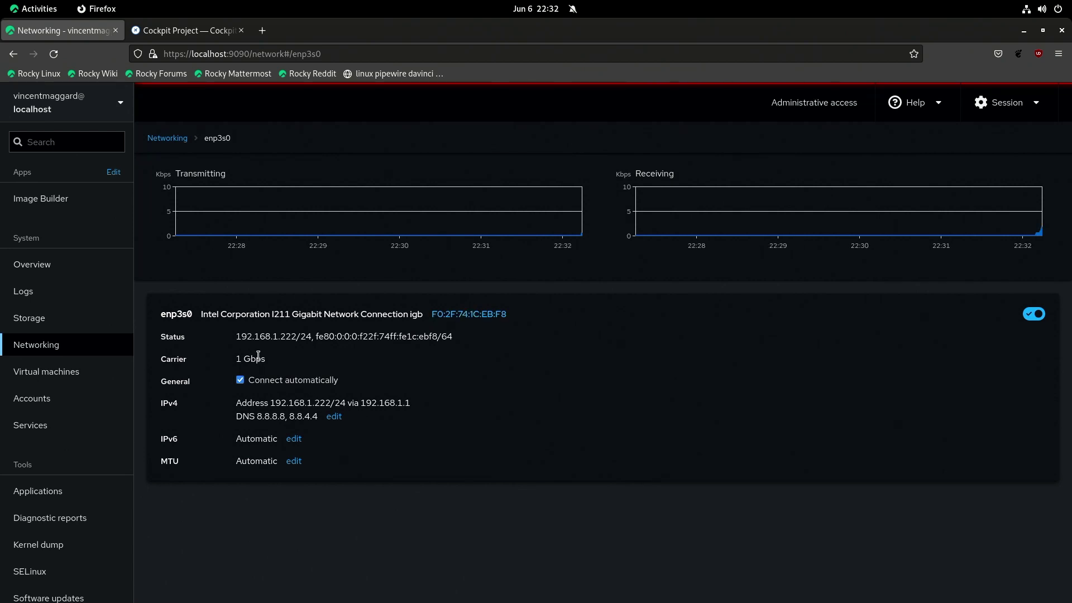
pyautogui.doubleClick(288, 337)
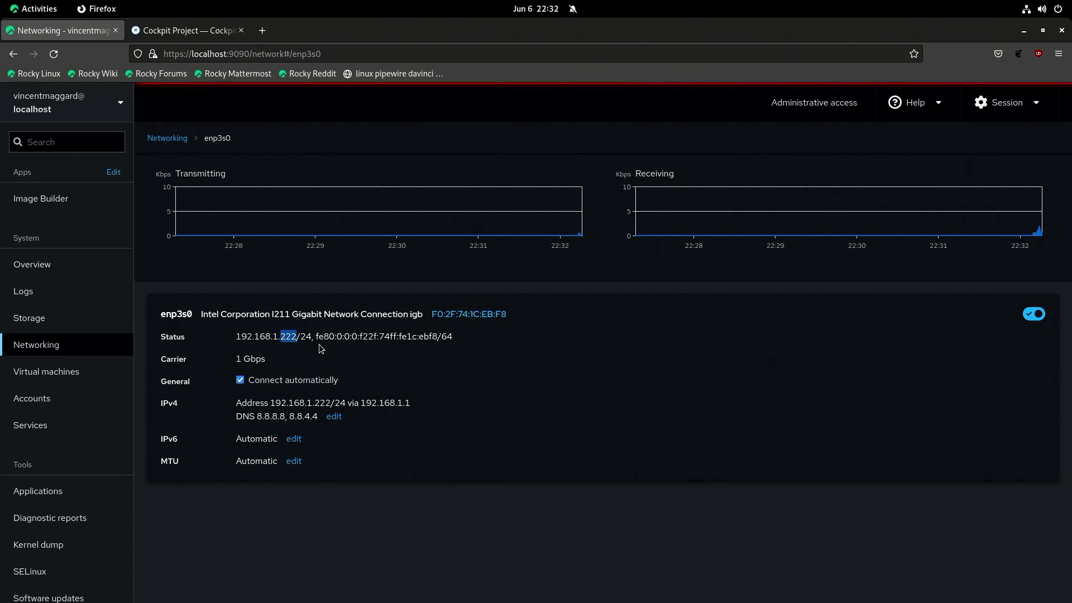
pyautogui.click(321, 349)
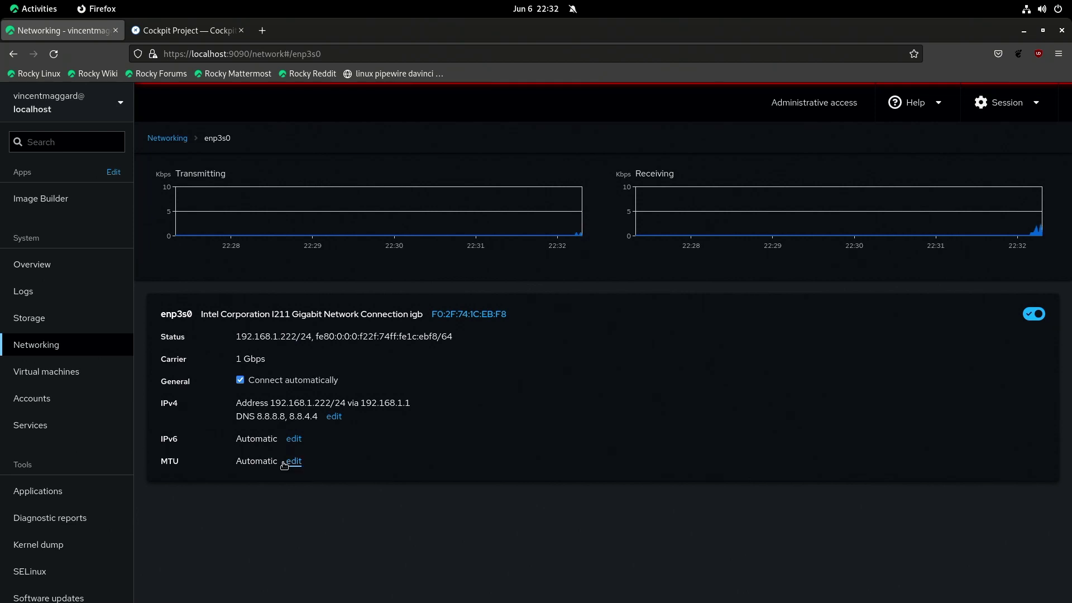
pyautogui.click(333, 419)
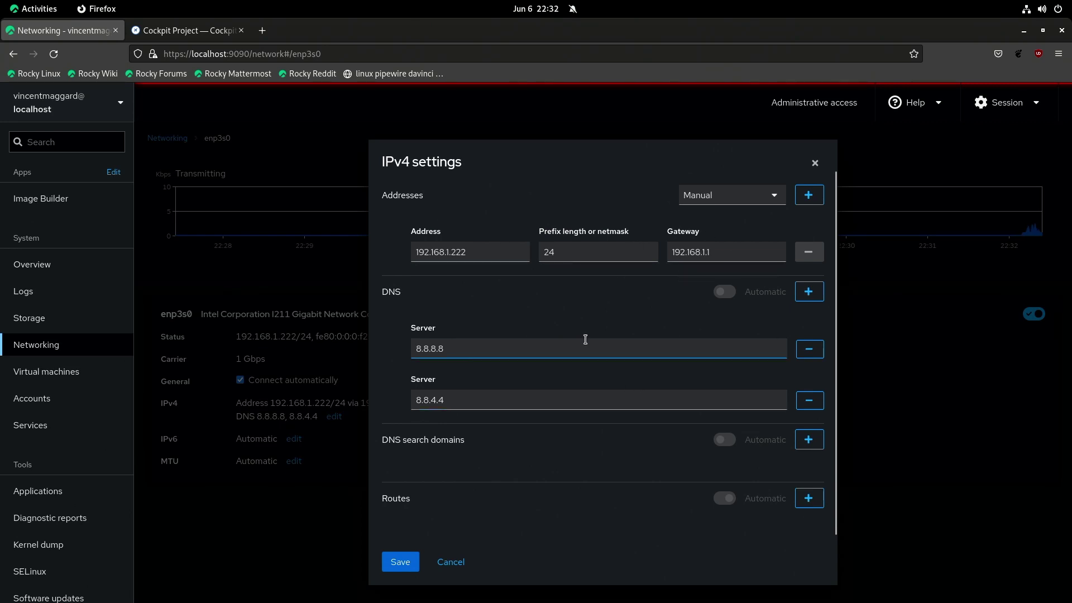
pyautogui.scroll(-1, 589, 391)
pyautogui.click(442, 567)
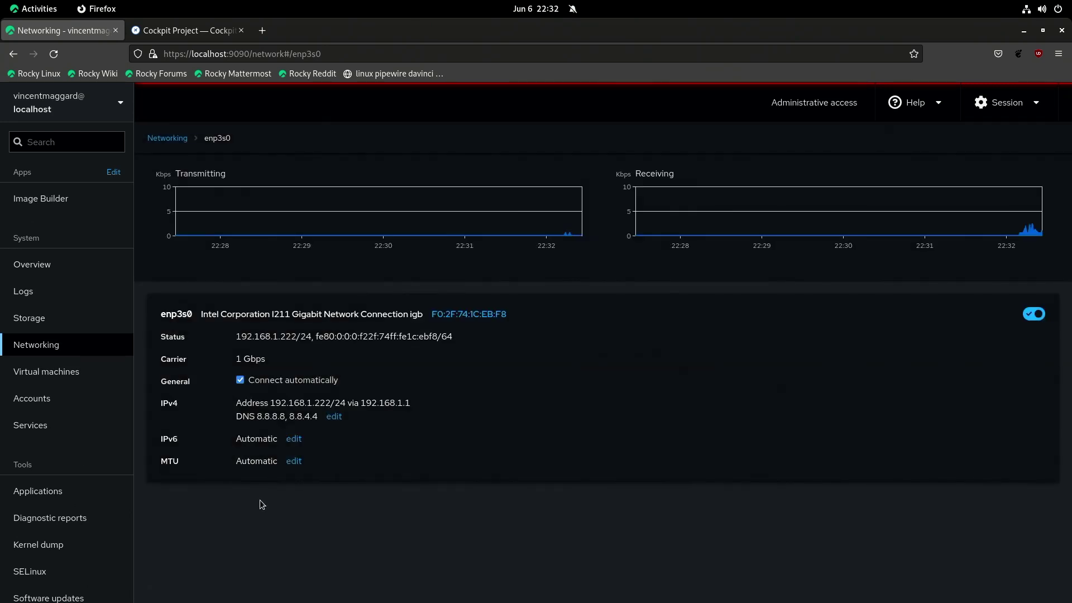
pyautogui.click(60, 371)
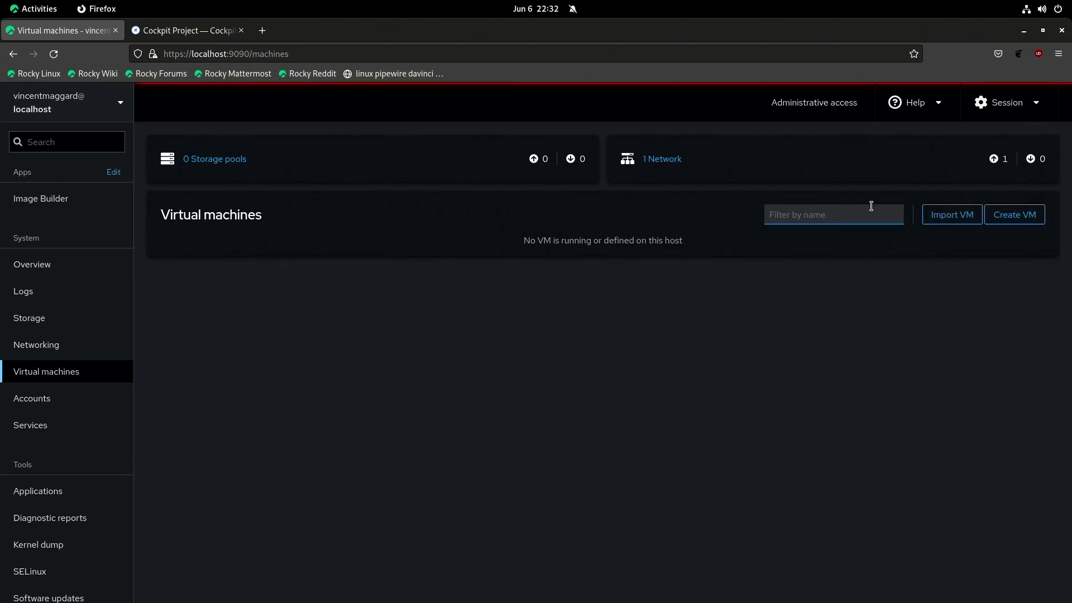
# Step: Fill a new VM form with CentOS 7 as the guest OS, cancel it, then open Applications
pyautogui.click(1012, 218)
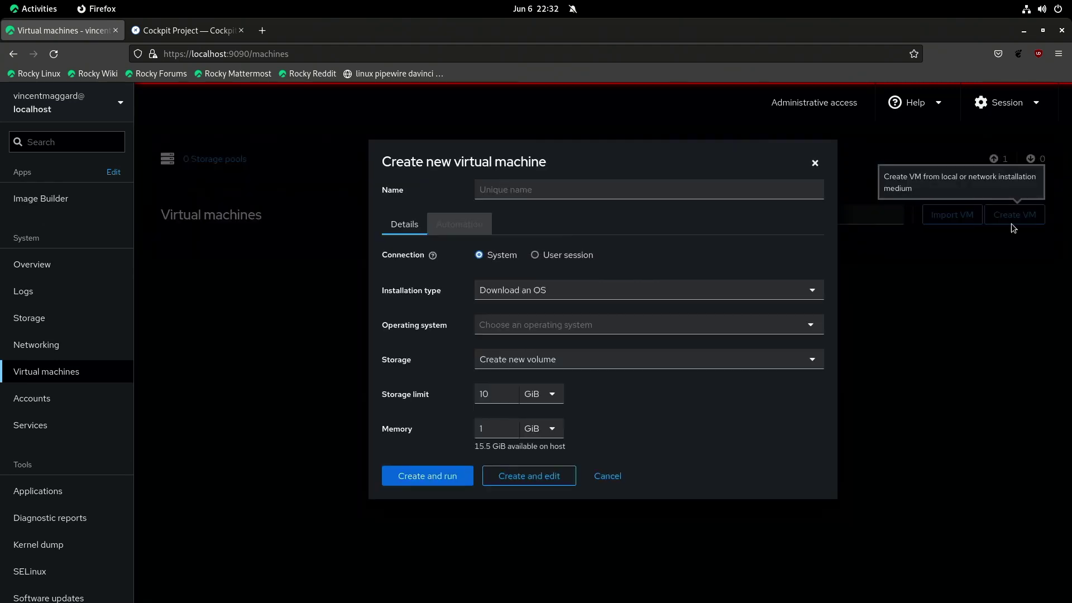
pyautogui.click(562, 291)
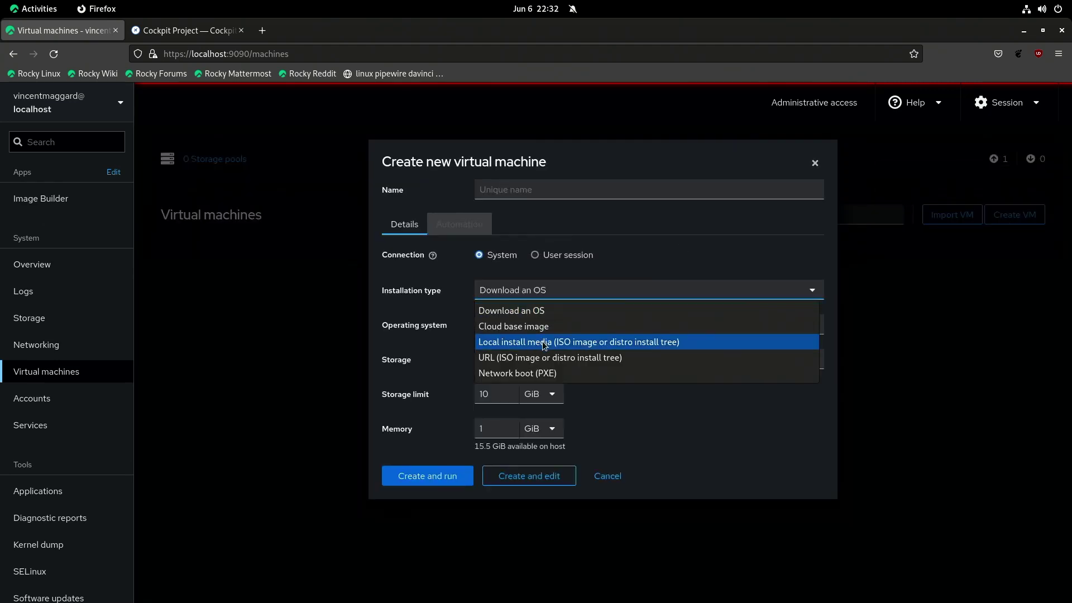
pyautogui.click(342, 343)
pyautogui.click(519, 324)
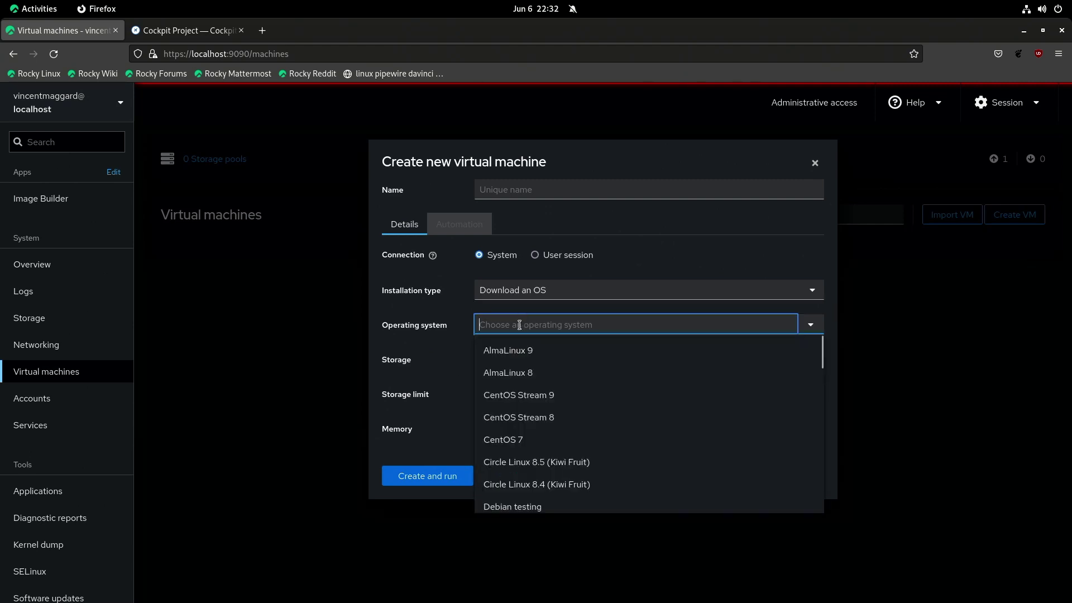
pyautogui.click(544, 439)
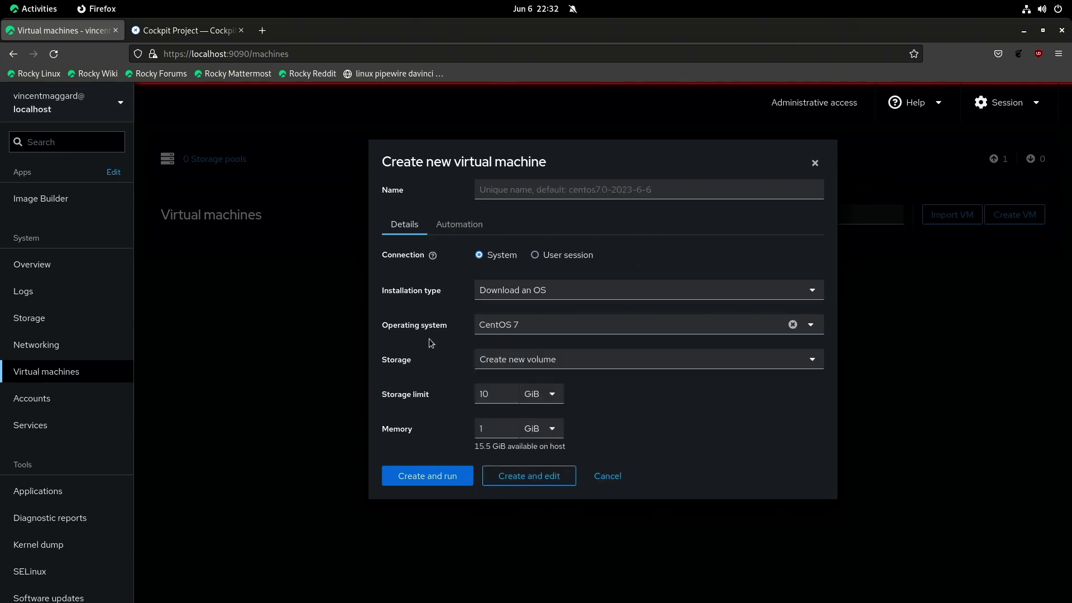
pyautogui.click(612, 477)
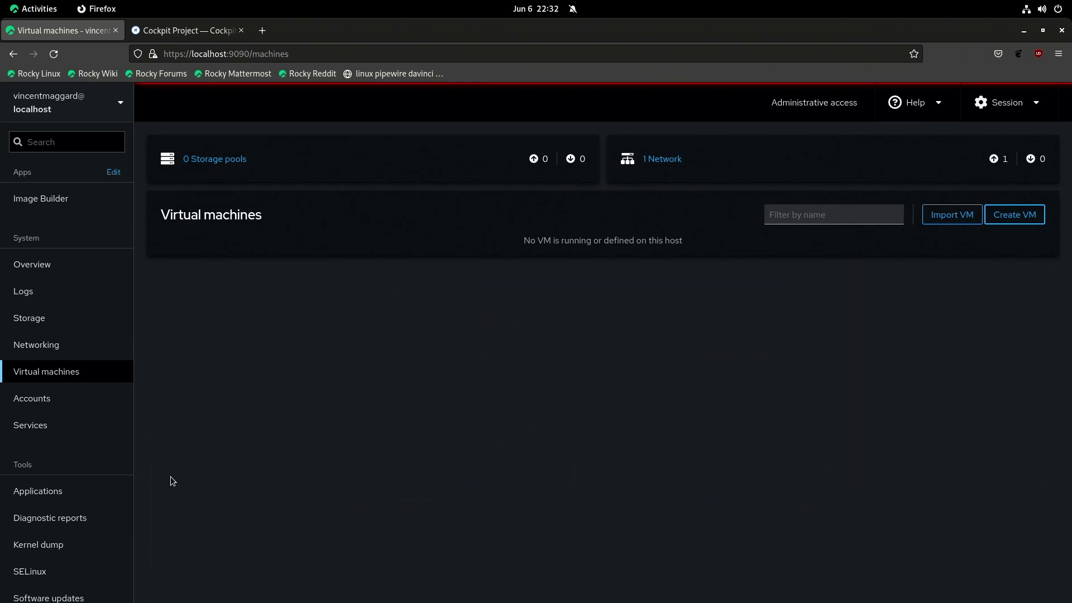
pyautogui.click(70, 492)
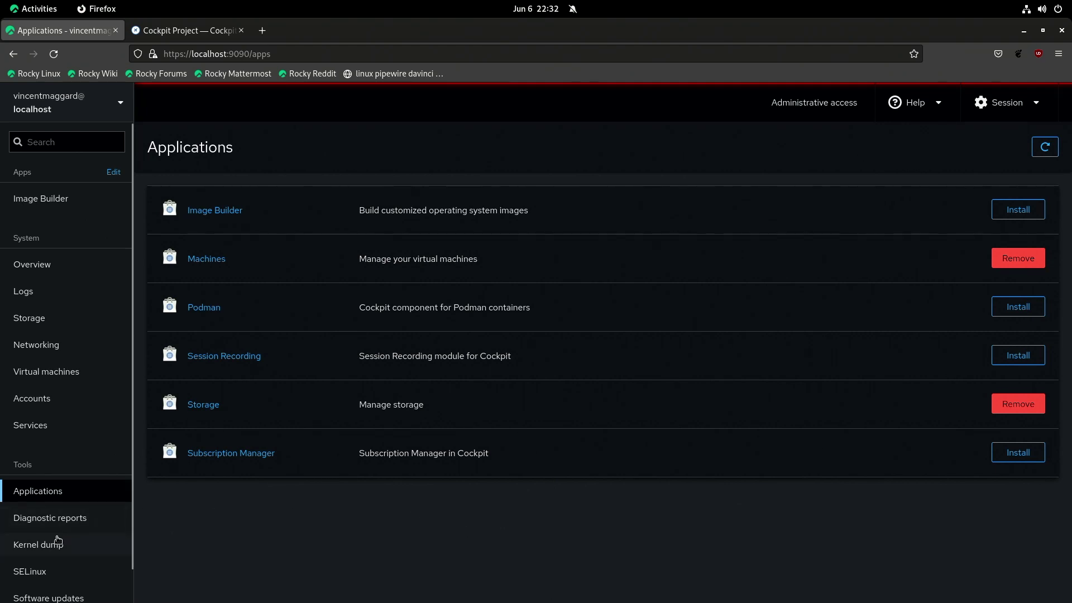
# Step: Recheck Software updates to confirm the system is up to date, then go to Terminal
pyautogui.scroll(-1, 65, 524)
pyautogui.click(22, 565)
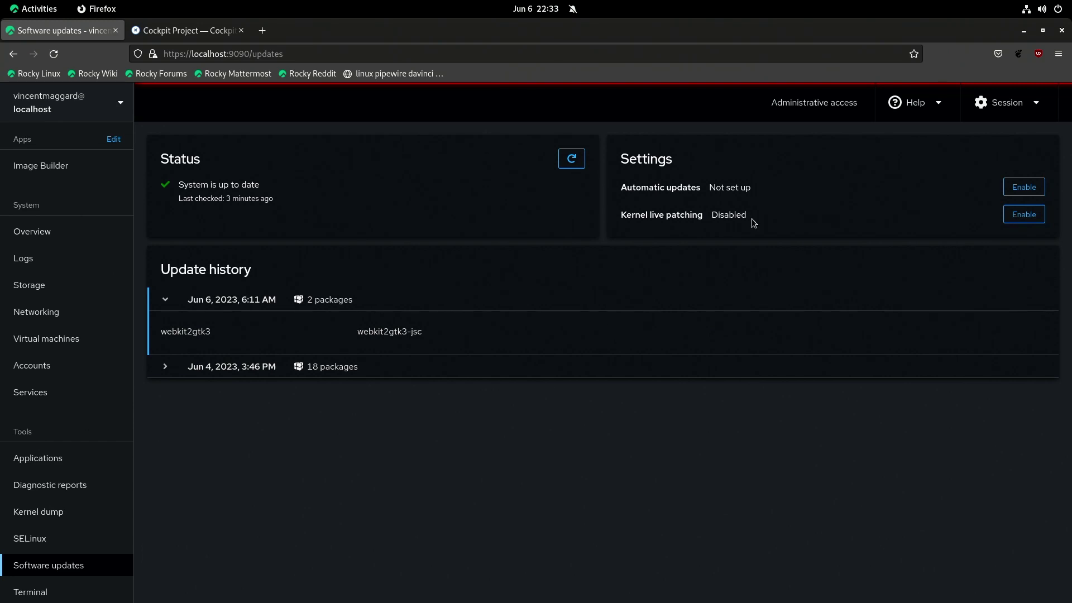
pyautogui.click(572, 158)
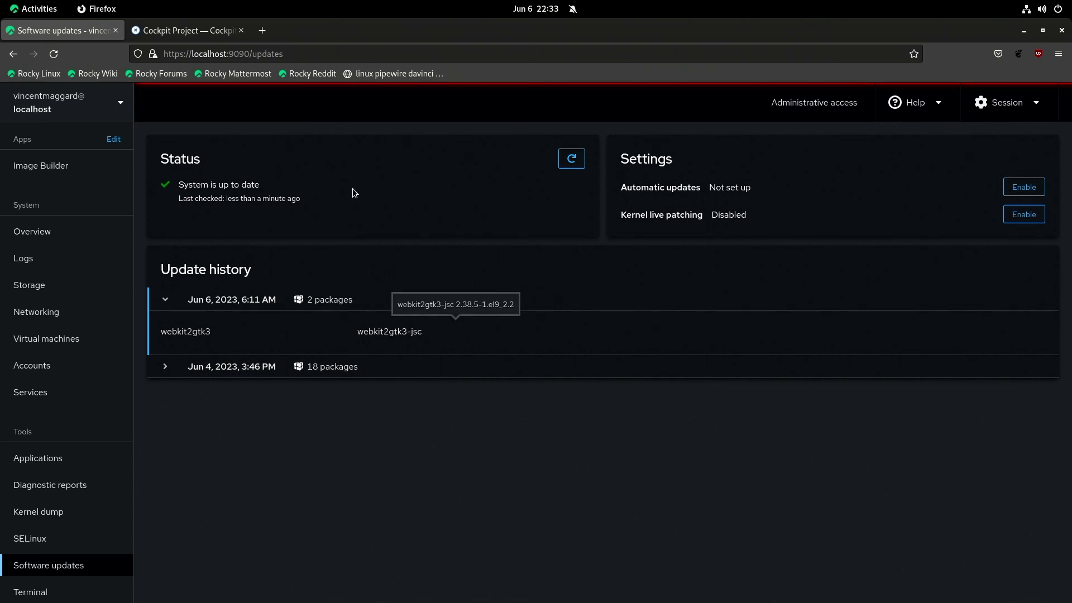
pyautogui.click(79, 589)
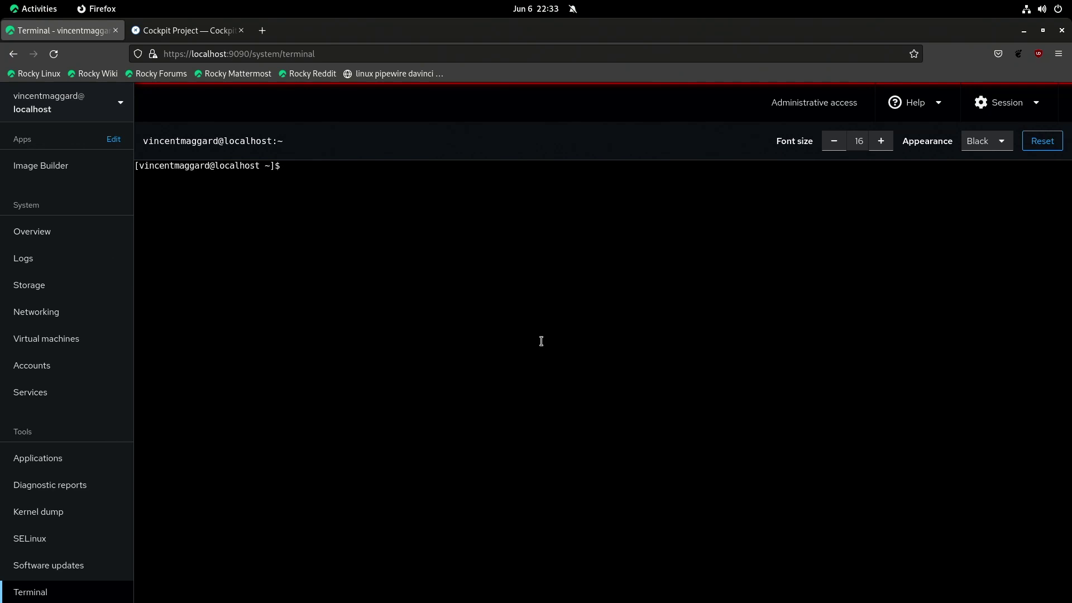
# Step: Ping 192.168.1.1 from the terminal, stop it after four replies, and exit the shell
pyautogui.write('ping 98')
pyautogui.press('BackSpace')
pyautogui.write('192.168.1.1')
pyautogui.press('Return')
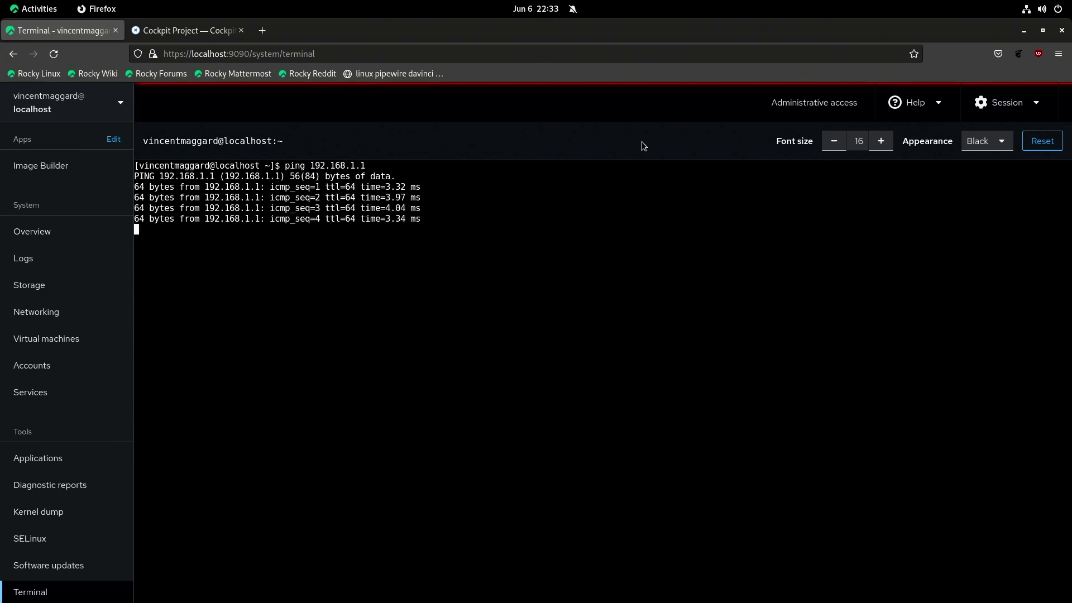
pyautogui.hotkey('ctrl', 'c')
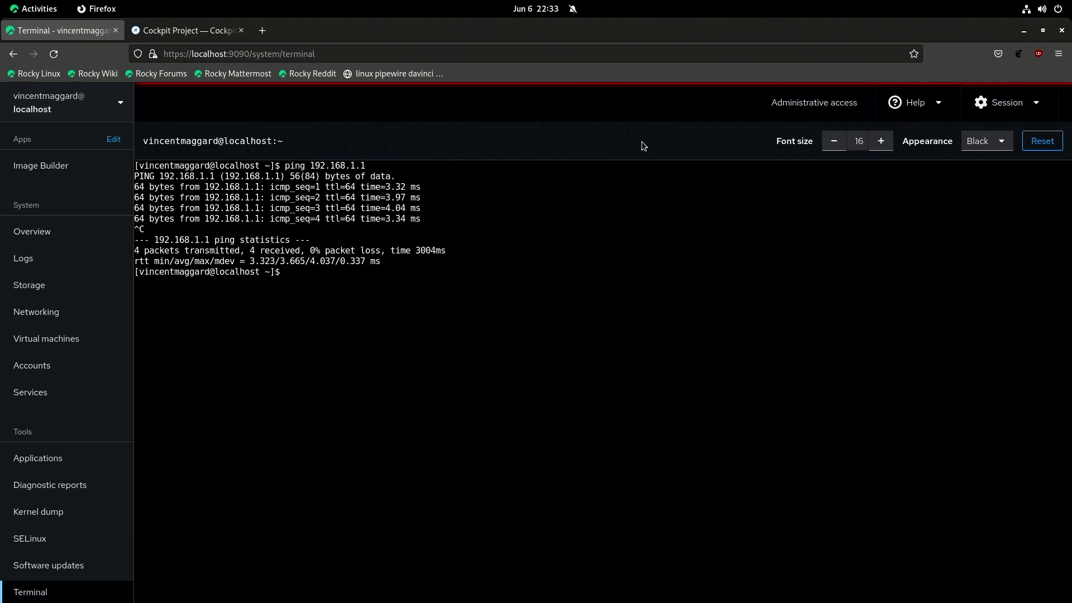
pyautogui.hotkey('ctrl', 'd')
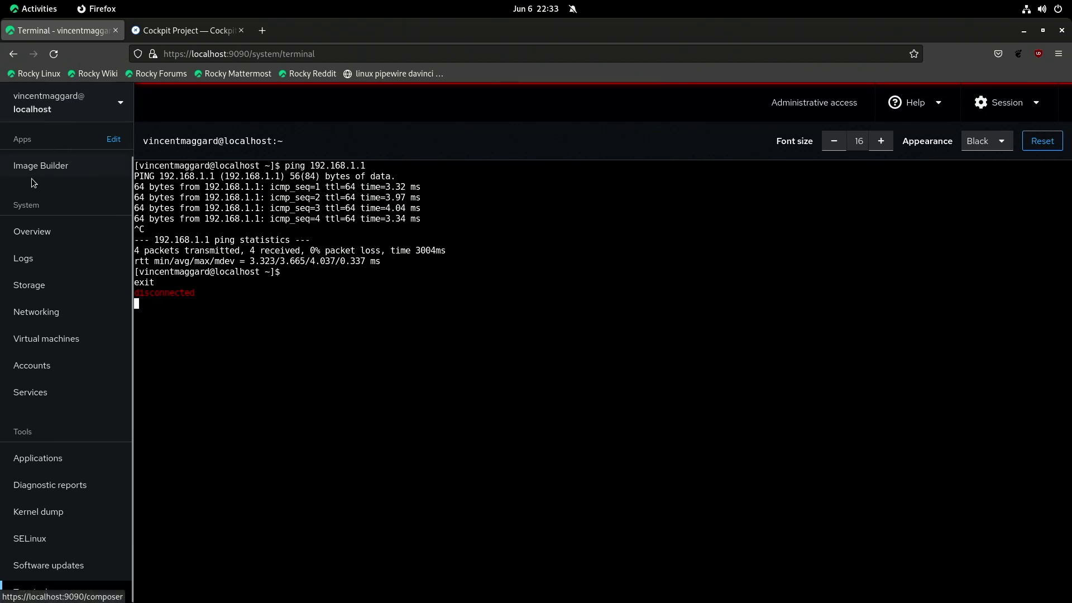
# Step: Open the Image Builder page after glancing at the host switcher
pyautogui.click(69, 99)
pyautogui.click(69, 97)
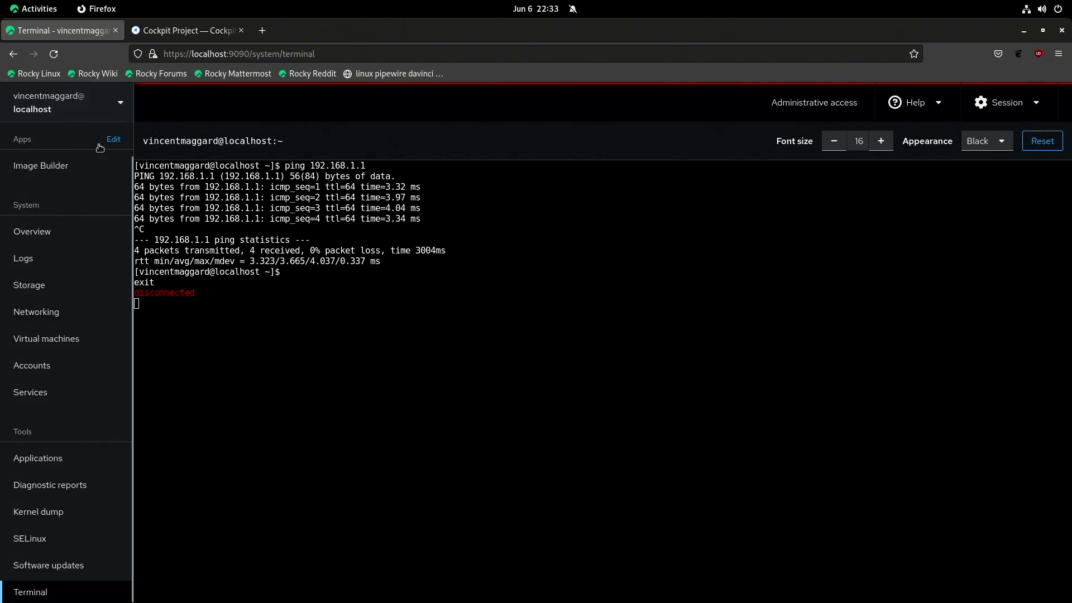
pyautogui.click(62, 166)
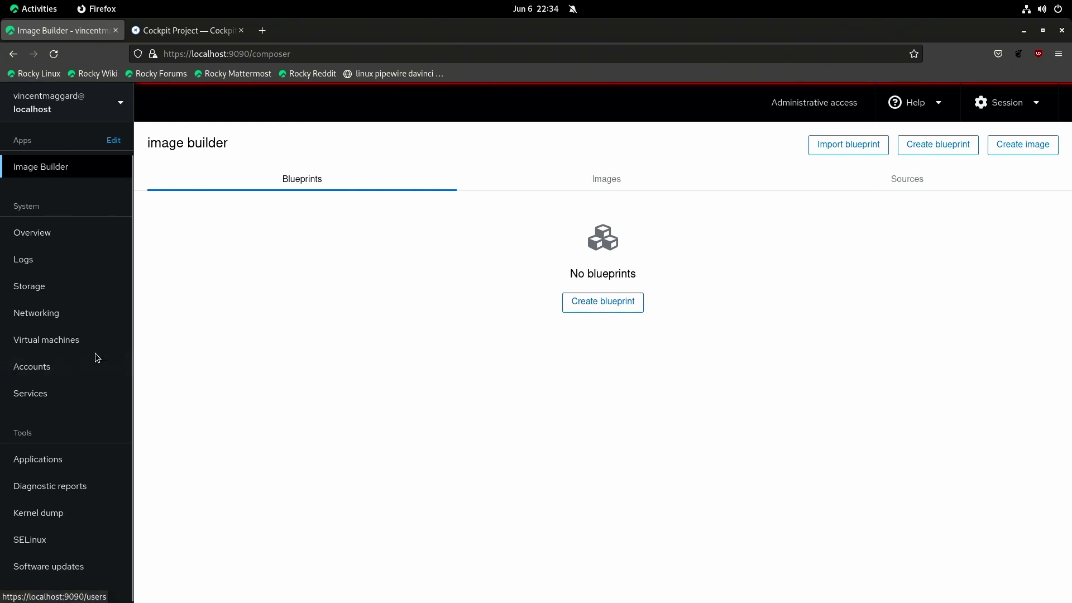
# Step: Switch the interface style to Light, then Dark, then back to Default
pyautogui.click(1039, 103)
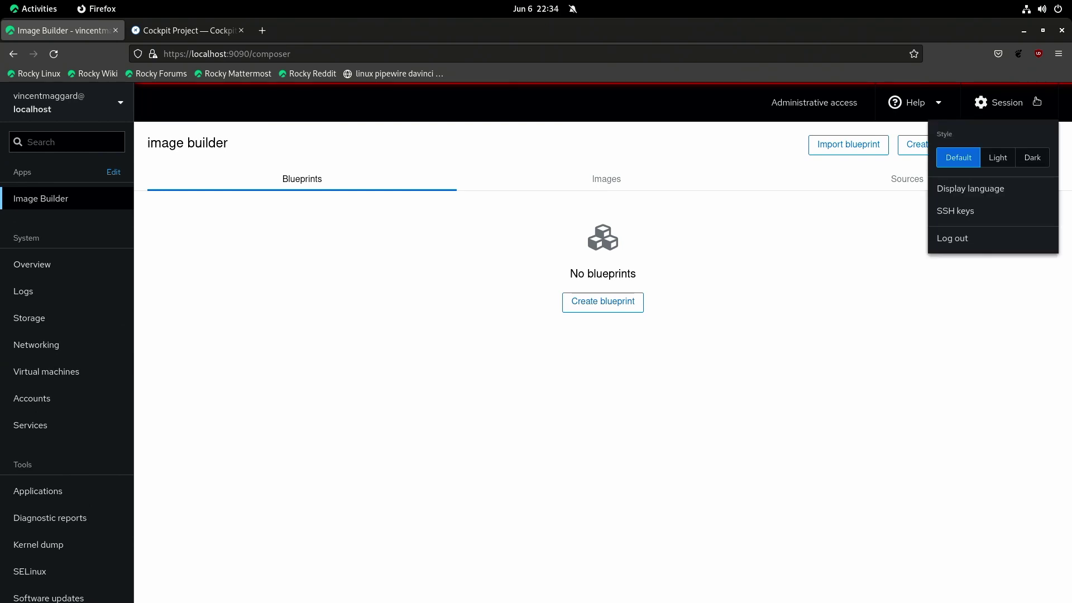
pyautogui.click(987, 162)
pyautogui.click(1030, 119)
pyautogui.click(1000, 160)
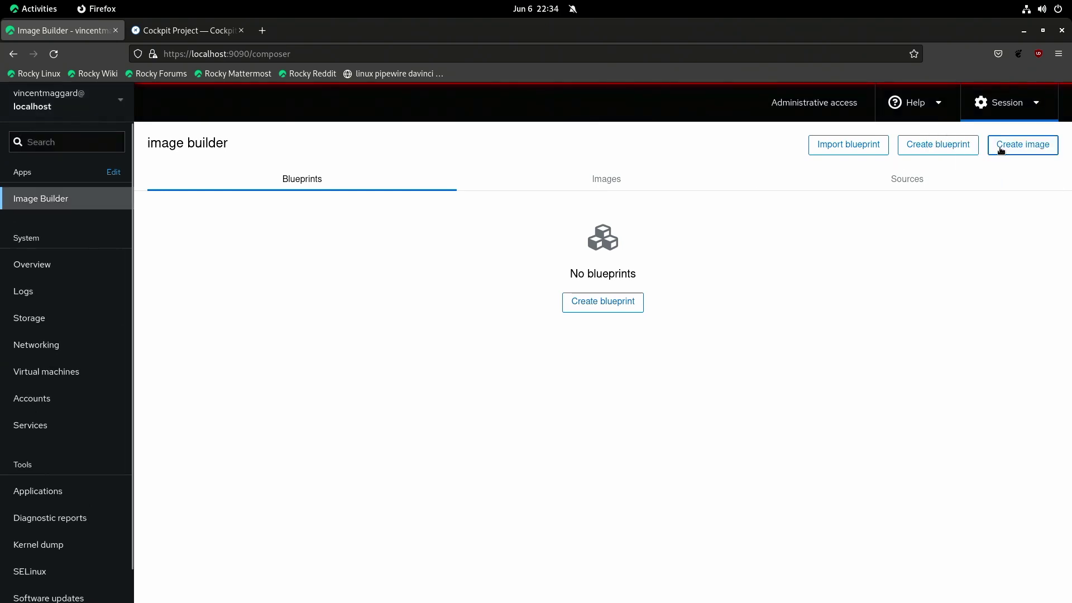
pyautogui.click(1020, 102)
pyautogui.click(1032, 160)
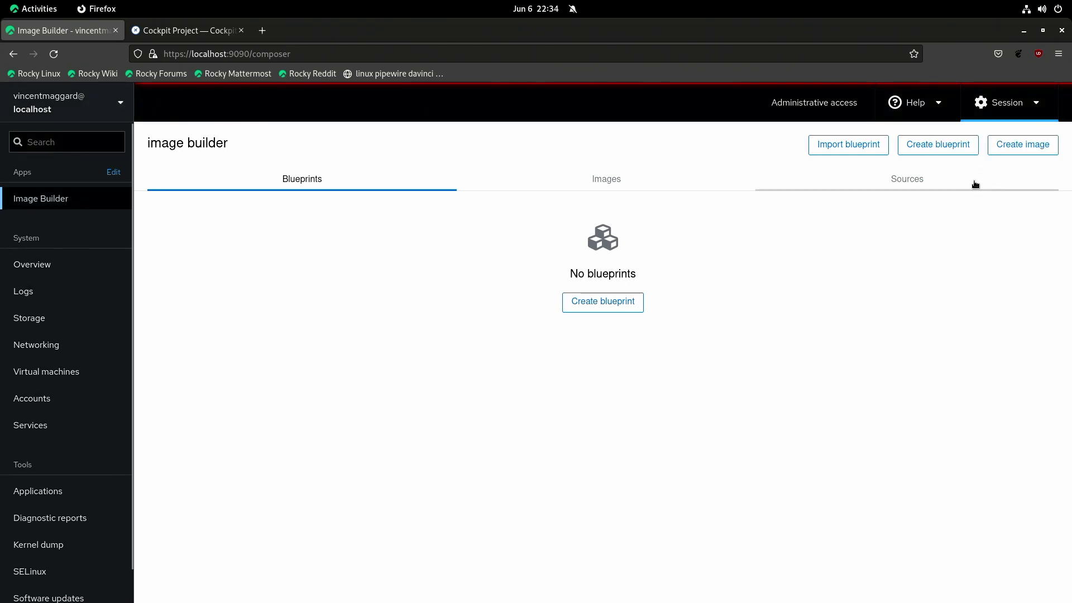
pyautogui.click(998, 115)
pyautogui.click(957, 157)
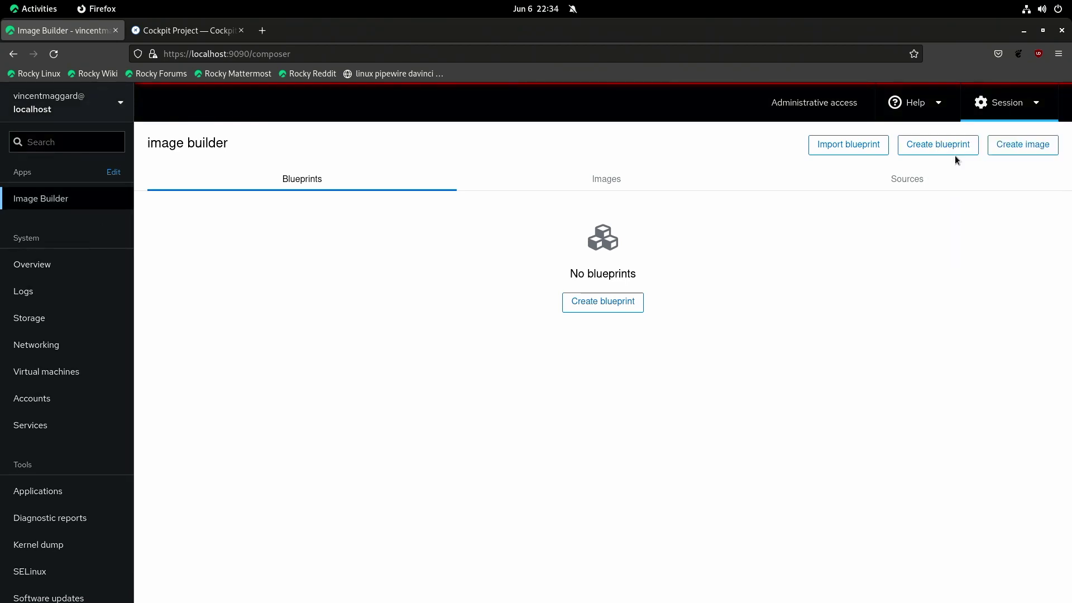
pyautogui.click(1017, 110)
pyautogui.click(1008, 161)
# Step: View the saved SSH keys, close the list, and log out of Cockpit
pyautogui.click(1005, 103)
pyautogui.click(955, 217)
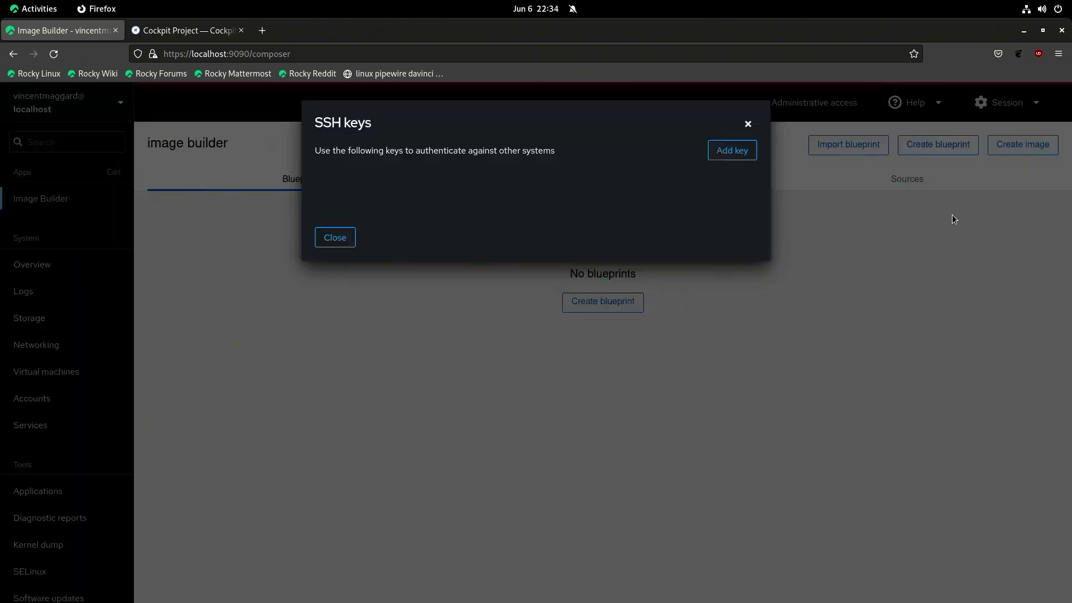
pyautogui.click(335, 238)
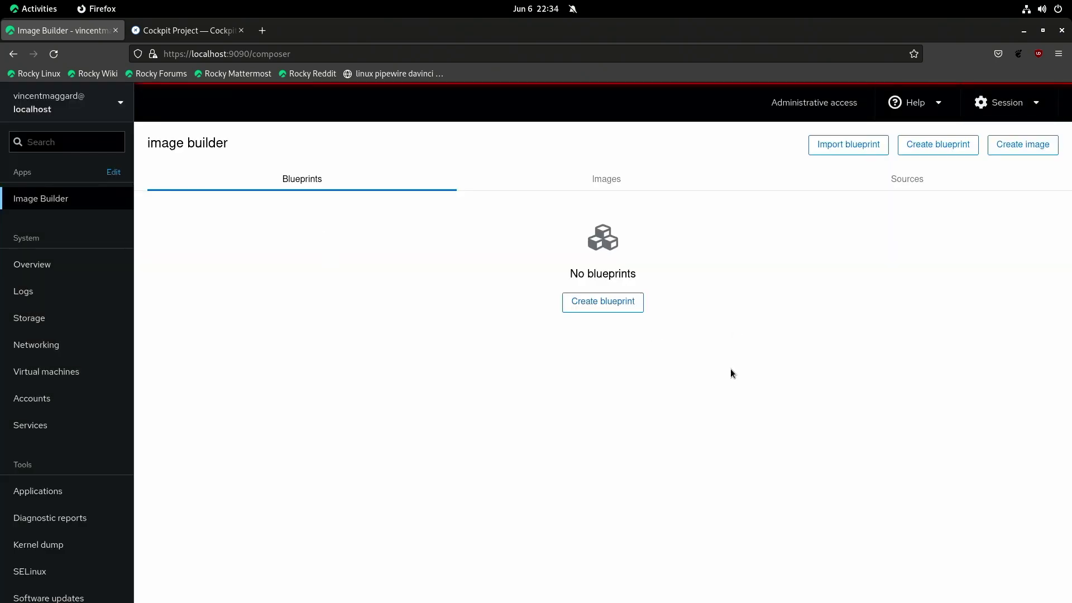
pyautogui.click(1005, 102)
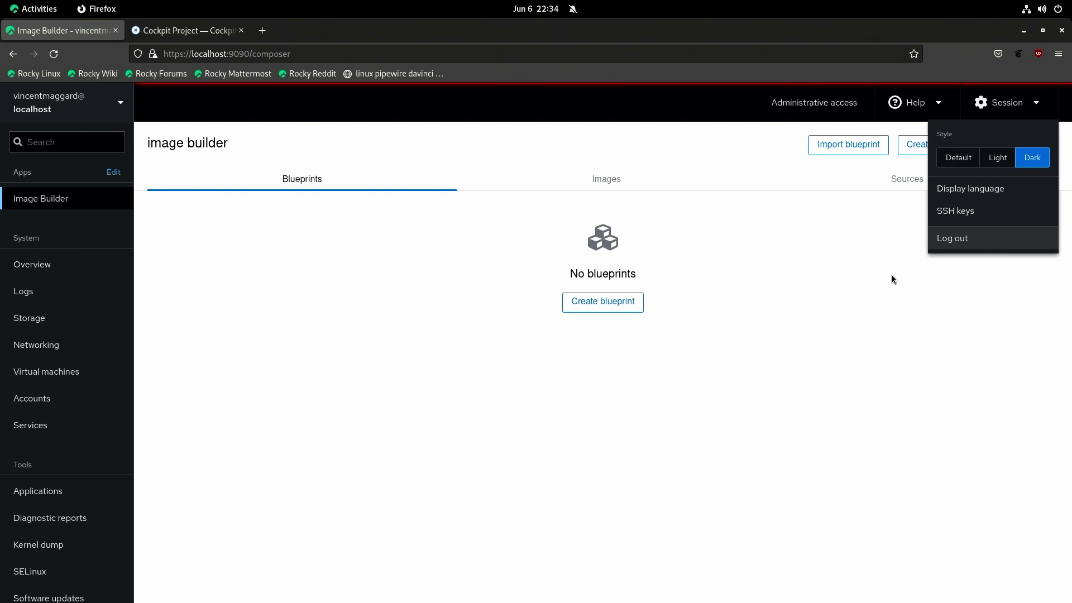
pyautogui.click(950, 236)
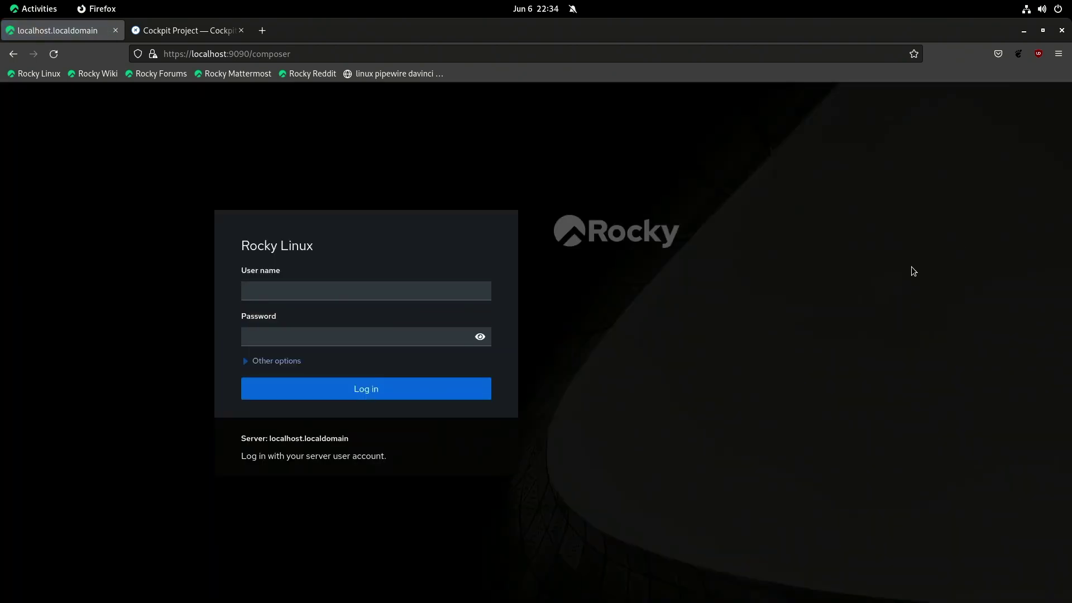